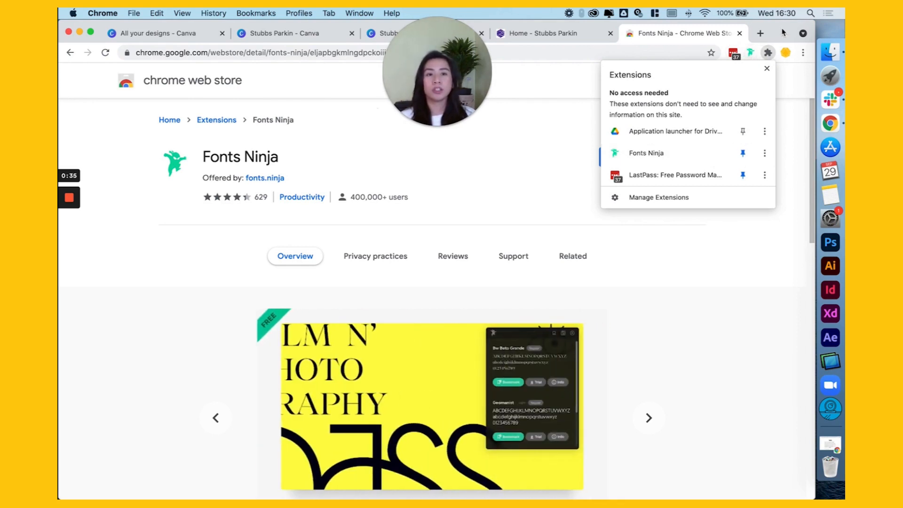
Step: Close the Fonts Ninja store page and switch to the Stubbs Parkin website's home page
{"action": "left_click", "coordinate": [782, 30]}
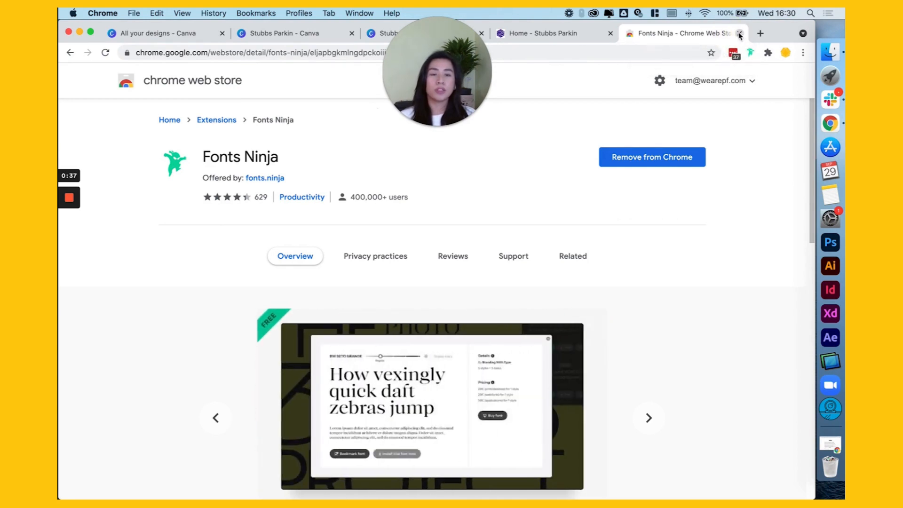
{"action": "left_click", "coordinate": [740, 34]}
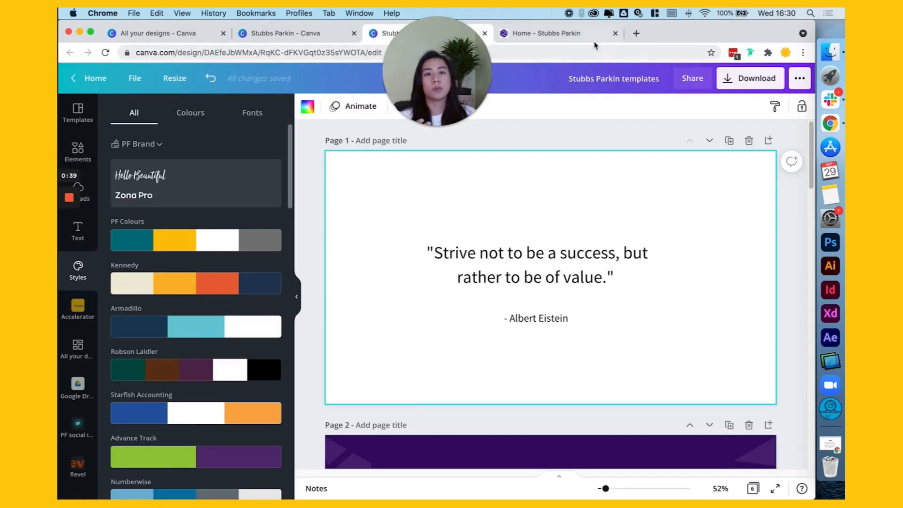
{"action": "left_click", "coordinate": [583, 37]}
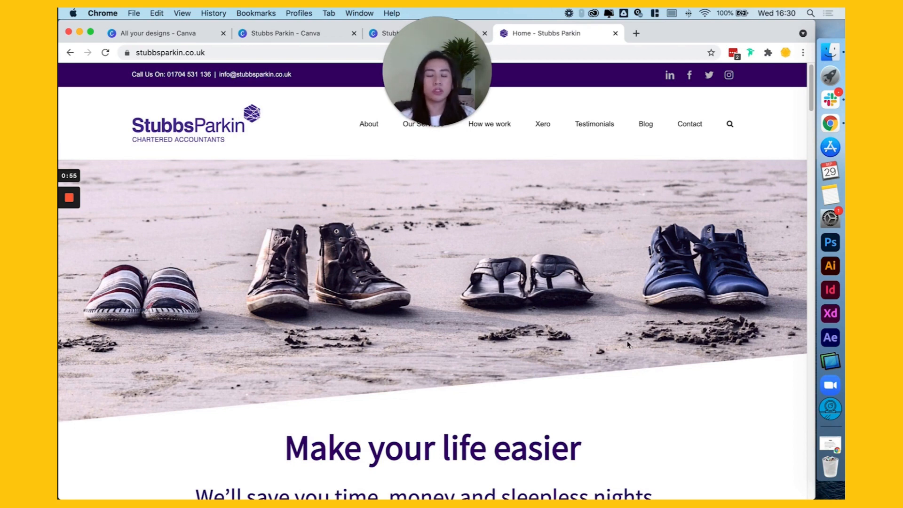
{"action": "scroll", "coordinate": [628, 344], "scroll_direction": "down", "scroll_amount": 3}
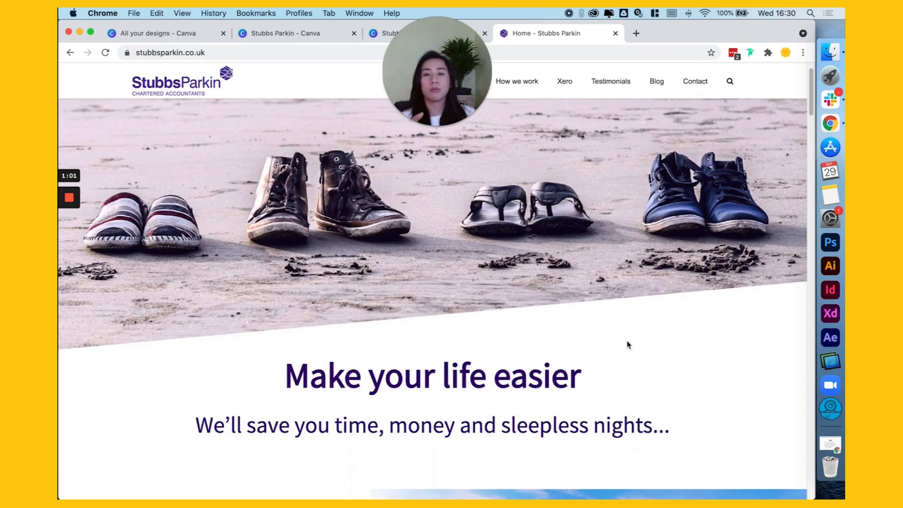
{"action": "scroll", "coordinate": [613, 306], "scroll_direction": "up", "scroll_amount": 2}
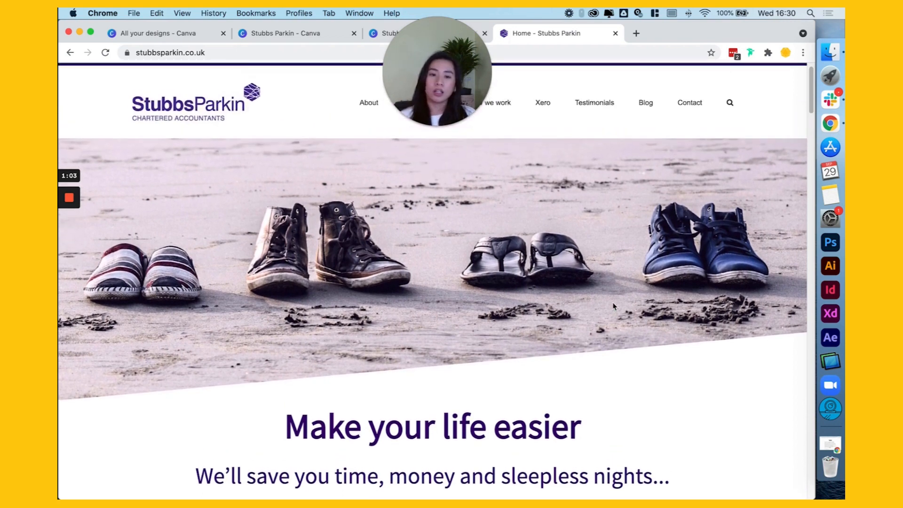
{"action": "scroll", "coordinate": [621, 328], "scroll_direction": "down", "scroll_amount": 3}
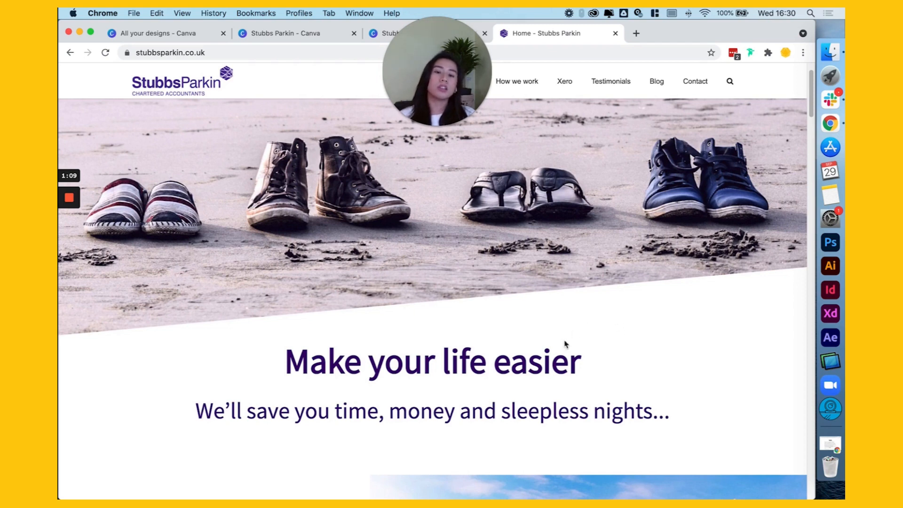
Step: Run Fonts Ninja on the home page and inspect the font details of the "Make your life easier" heading
{"action": "left_click_drag", "start_coordinate": [552, 362], "coordinate": [409, 363]}
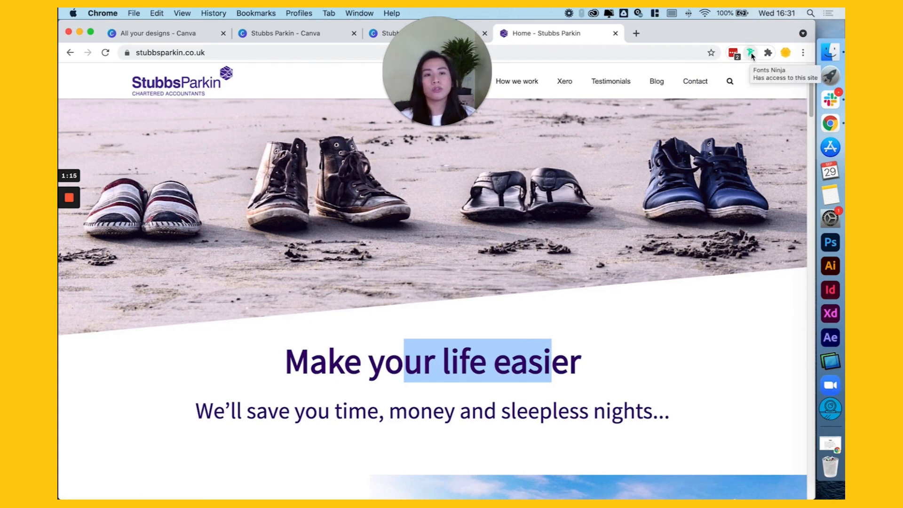
{"action": "left_click", "coordinate": [752, 53]}
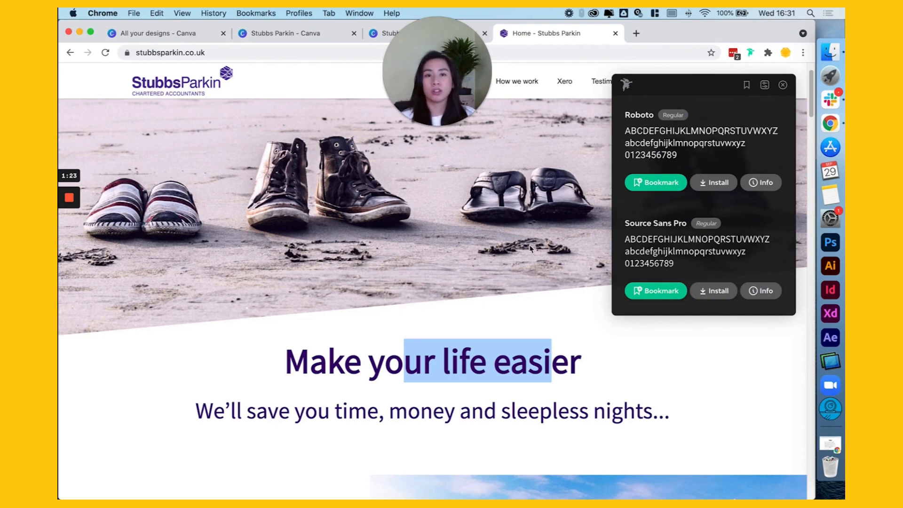
{"action": "mouse_move", "coordinate": [513, 369]}
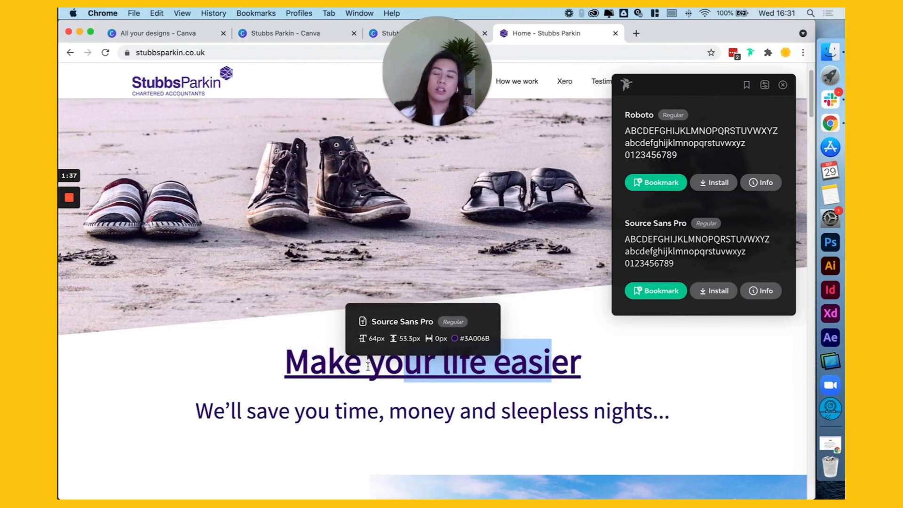
{"action": "left_click_drag", "start_coordinate": [295, 359], "coordinate": [555, 367]}
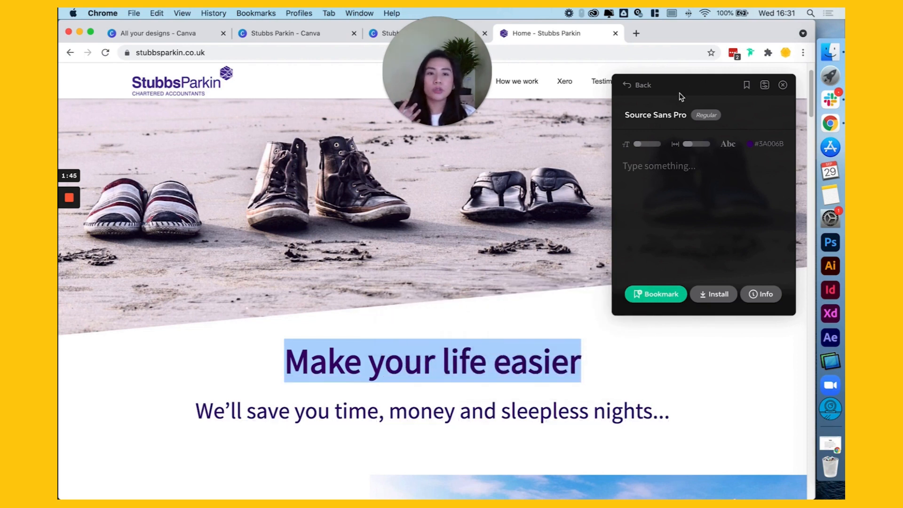
{"action": "left_click", "coordinate": [643, 87]}
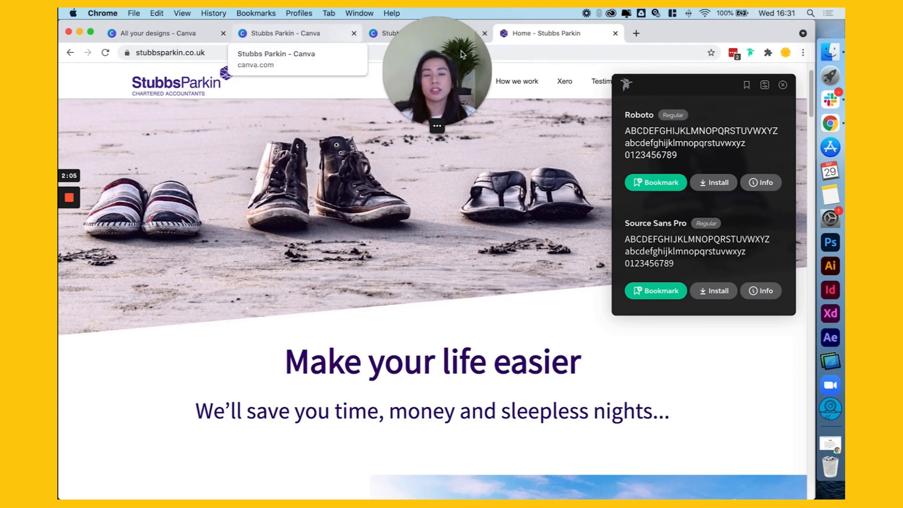
Step: Check the fonts of the main heading and the "Who are we?" body text with Fonts Ninja
{"action": "mouse_move", "coordinate": [464, 358]}
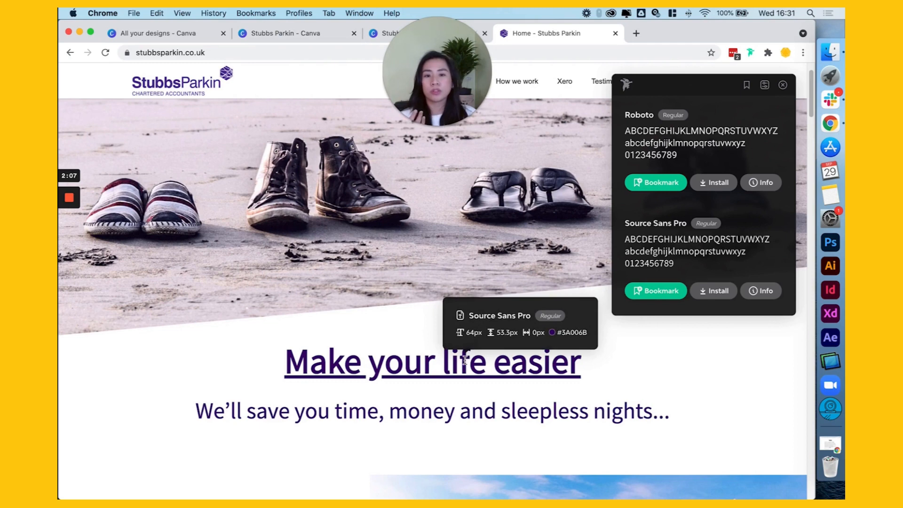
{"action": "scroll", "coordinate": [466, 359], "scroll_direction": "down", "scroll_amount": 5}
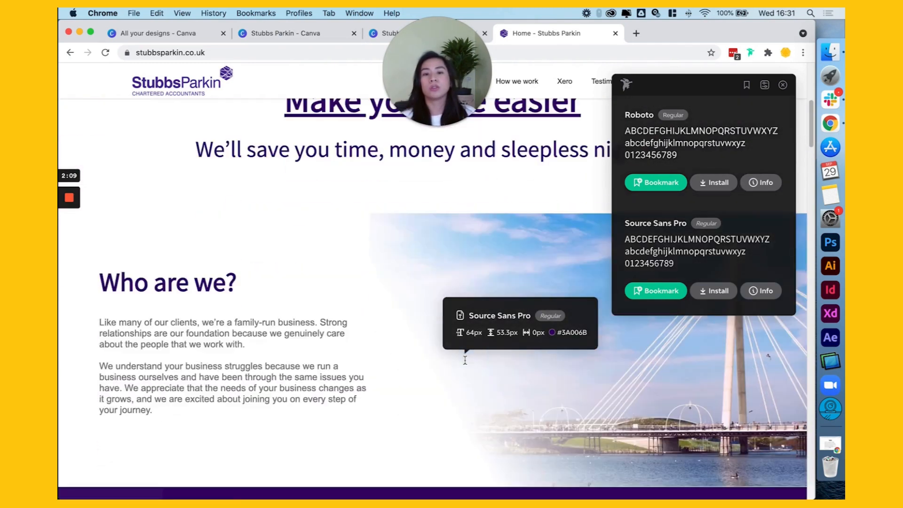
{"action": "mouse_move", "coordinate": [211, 331]}
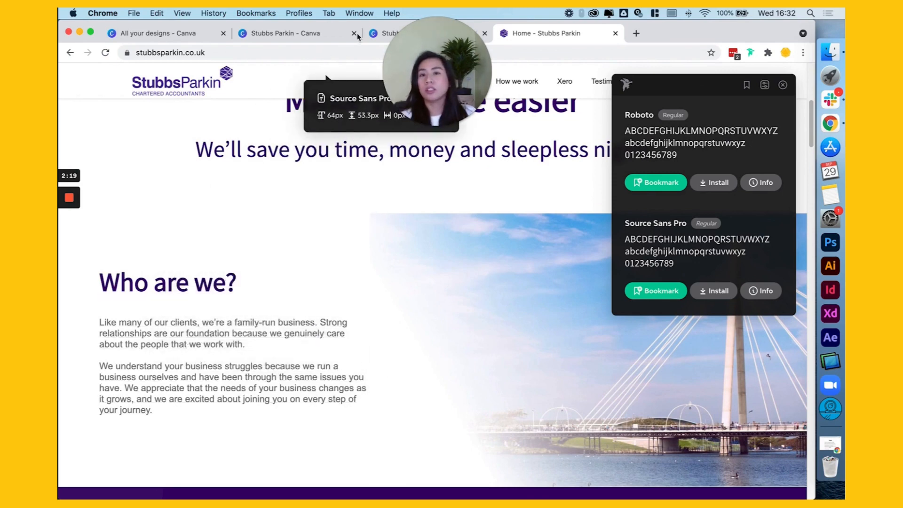
Step: Switch to the Stubbs Parkin templates design in Canva and open the font choices for the quote text on page 1
{"action": "left_click", "coordinate": [324, 34]}
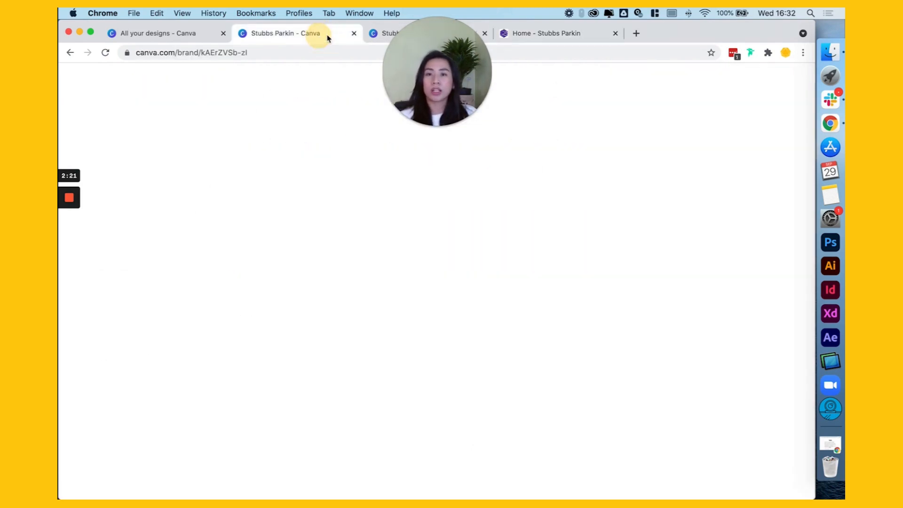
{"action": "left_click", "coordinate": [384, 36]}
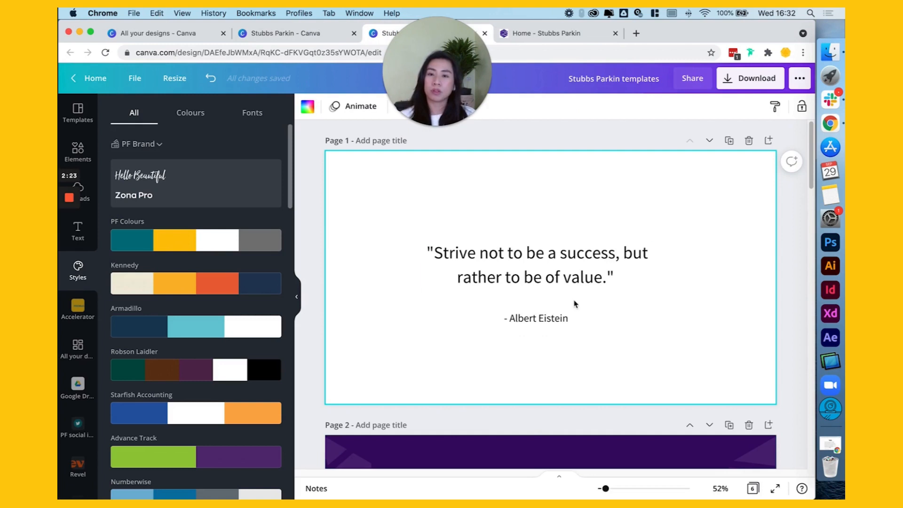
{"action": "left_click", "coordinate": [575, 259]}
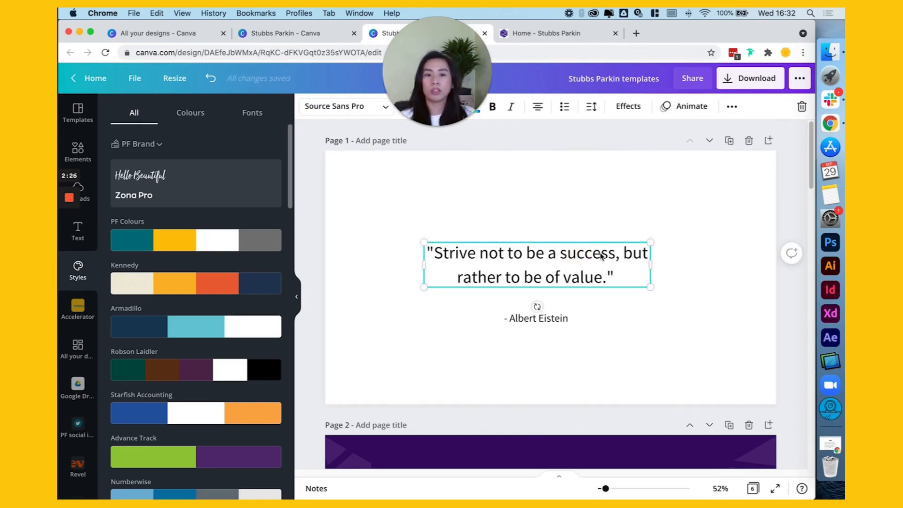
{"action": "left_click", "coordinate": [315, 110]}
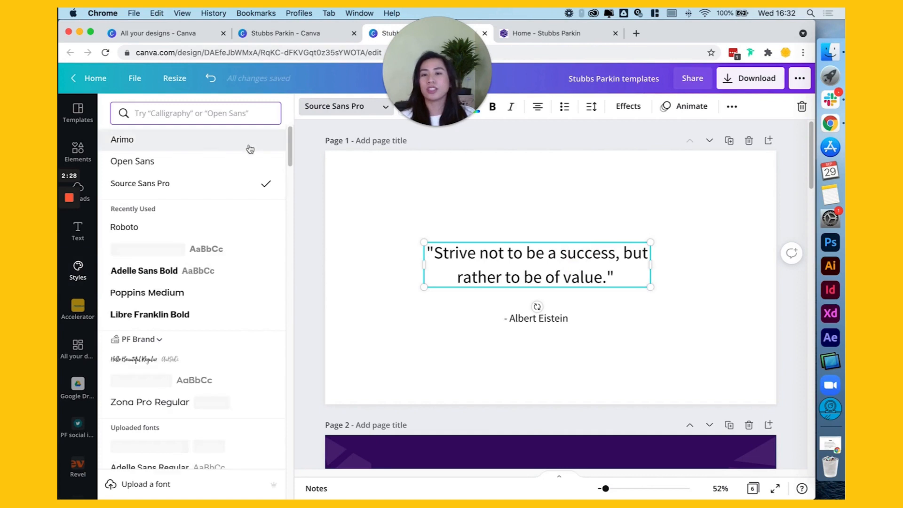
Step: Search the fonts for "Source San P" and apply Source Sans Pro to the quote text, then deselect it
{"action": "left_click", "coordinate": [167, 114]}
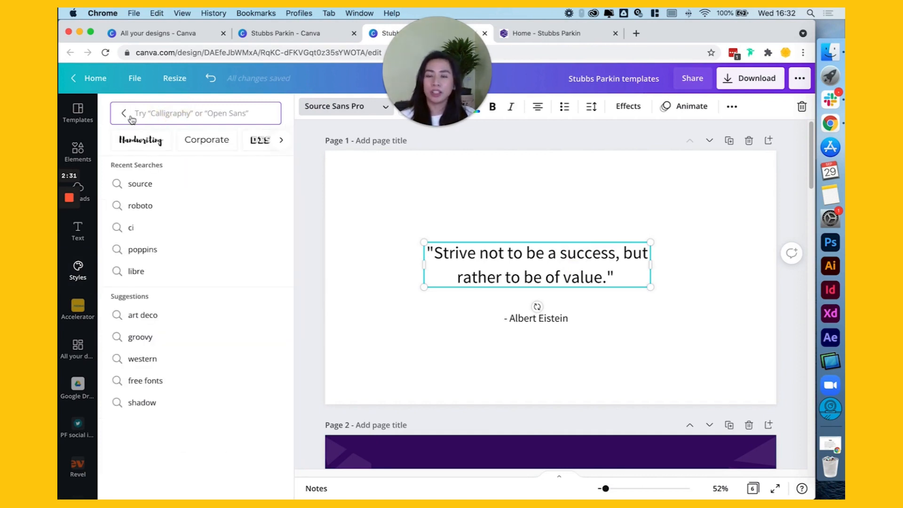
{"action": "type", "text": "Source"}
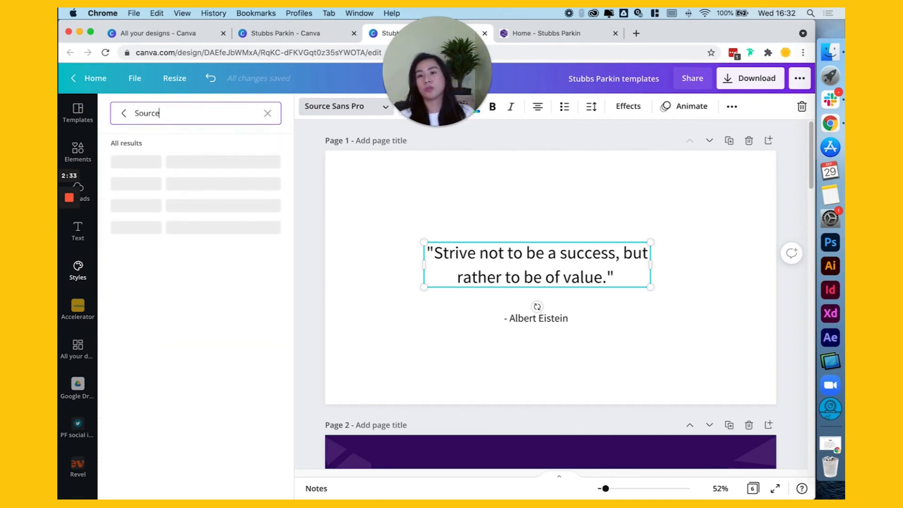
{"action": "type", "text": " San p"}
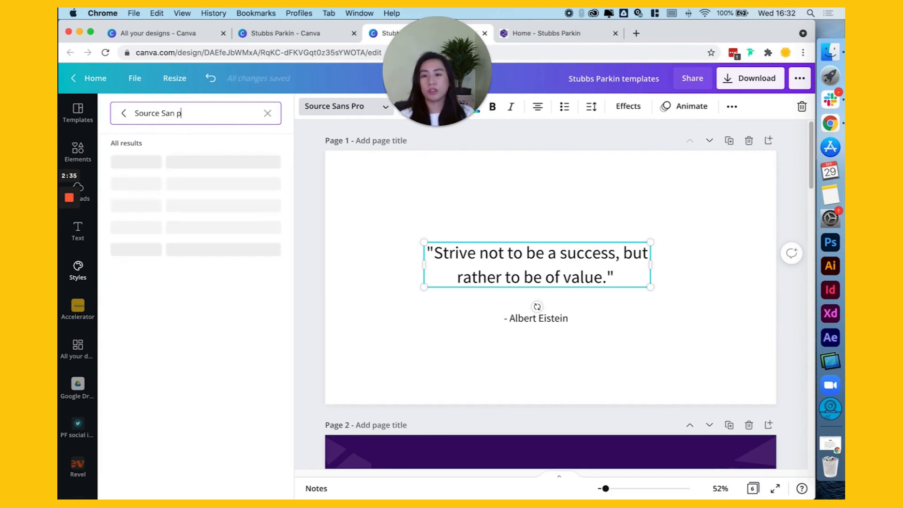
{"action": "type", "text": "RO"}
{"action": "key", "text": "BackSpace"}
{"action": "key", "text": "BackSpace"}
{"action": "key", "text": "BackSpace"}
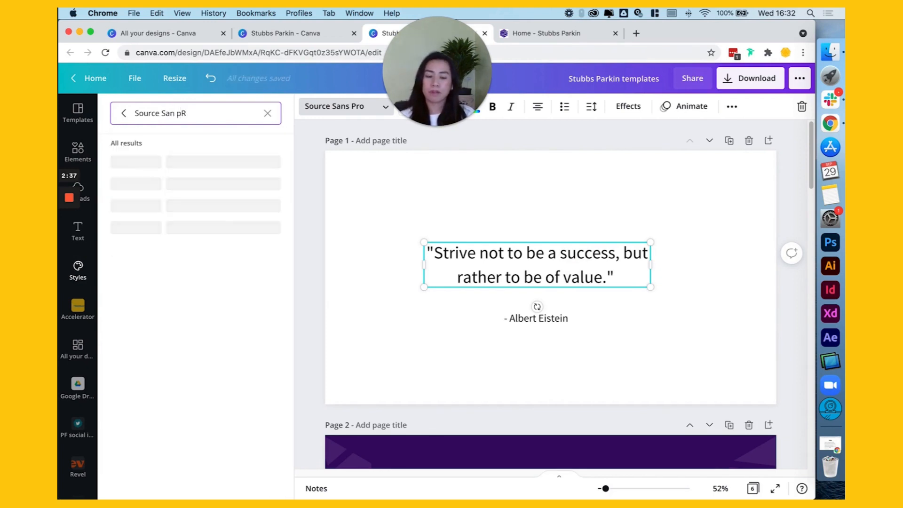
{"action": "type", "text": "P"}
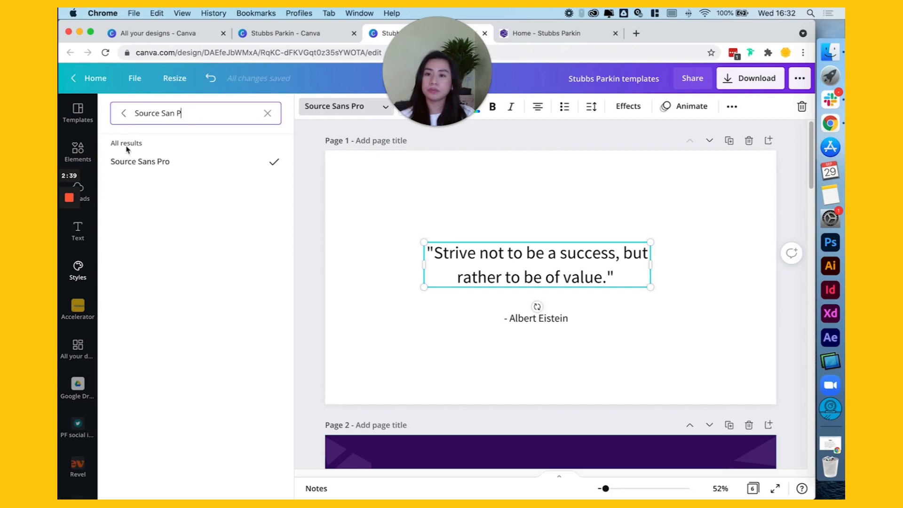
{"action": "left_click", "coordinate": [169, 165]}
{"action": "left_click", "coordinate": [523, 254]}
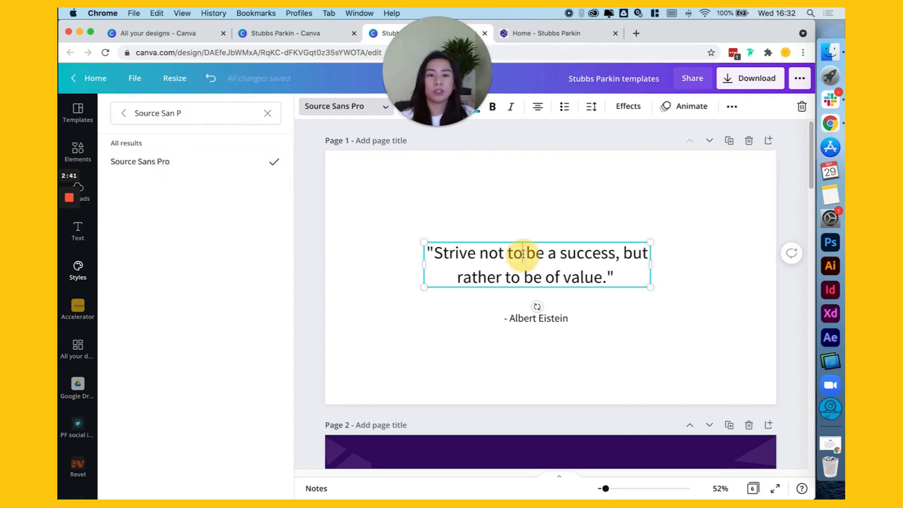
{"action": "left_click", "coordinate": [590, 326]}
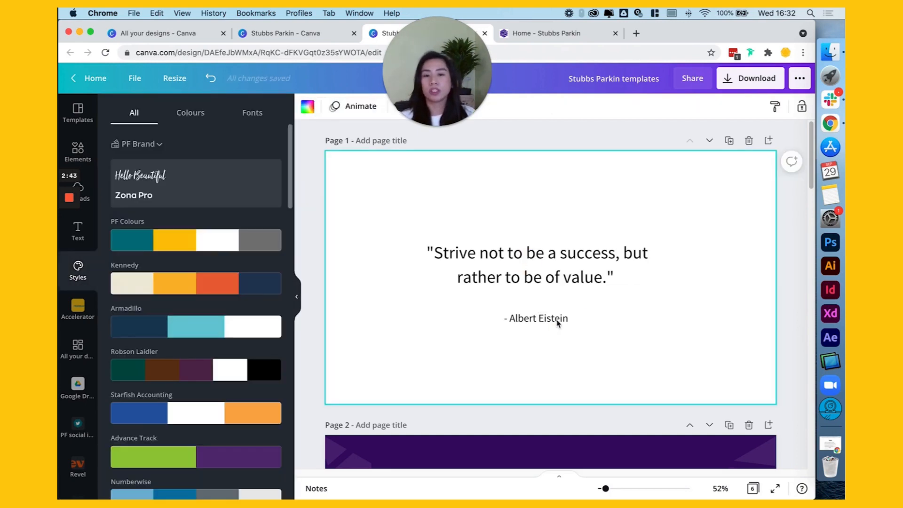
Step: Search the available fonts for "Arial" for the attribution line below the quote
{"action": "left_click", "coordinate": [557, 323]}
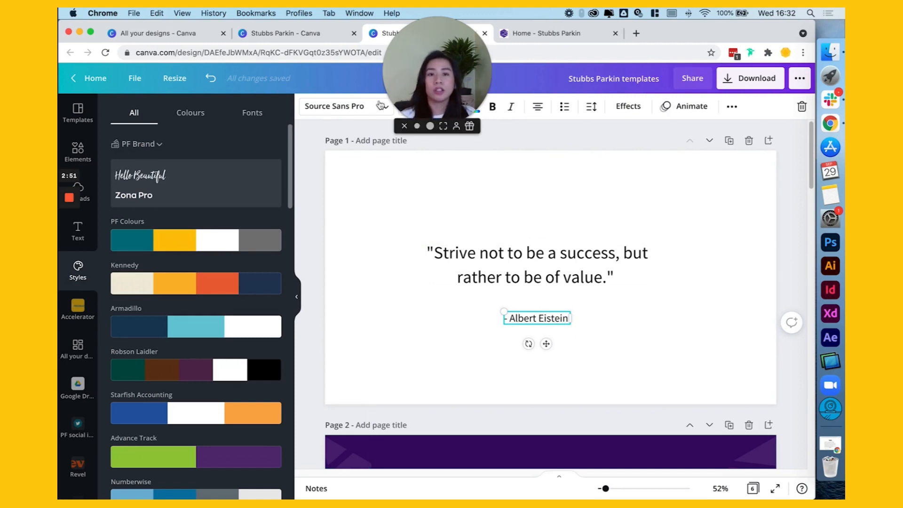
{"action": "left_click", "coordinate": [356, 110]}
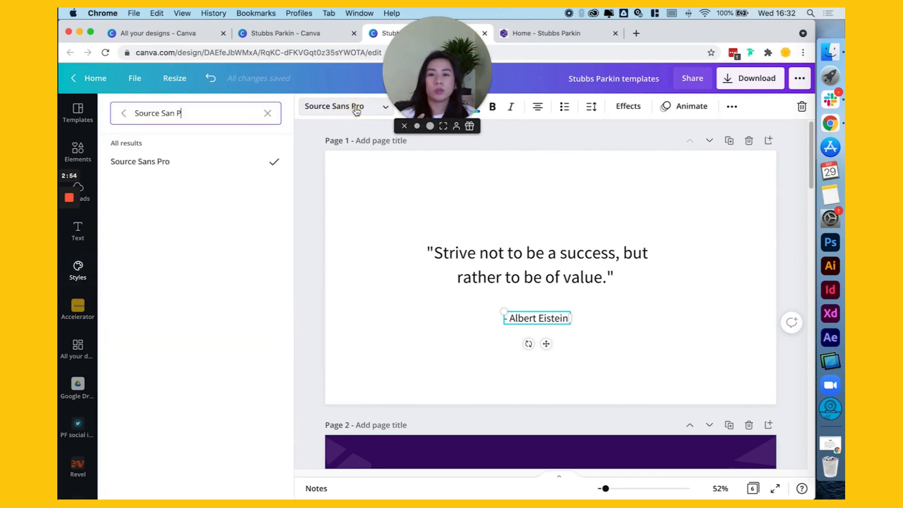
{"action": "left_click", "coordinate": [267, 115]}
{"action": "type", "text": "Arial"}
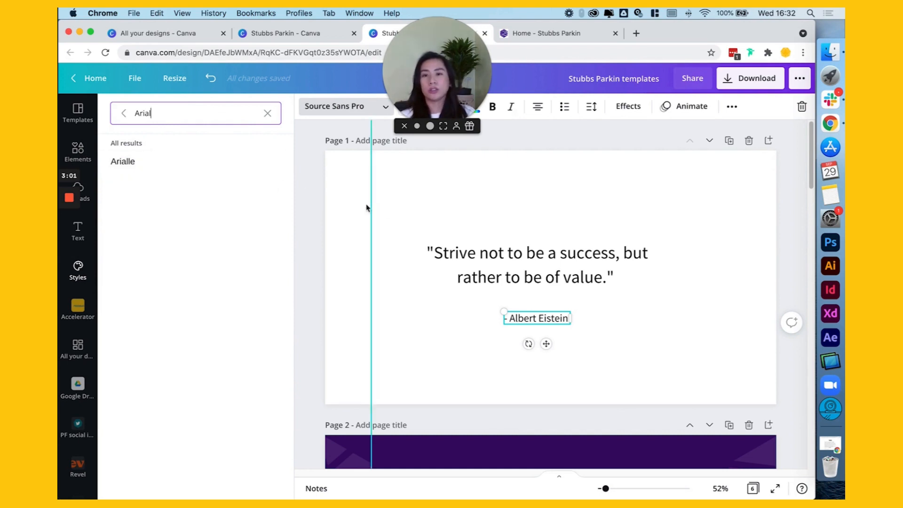
{"action": "left_click", "coordinate": [450, 179]}
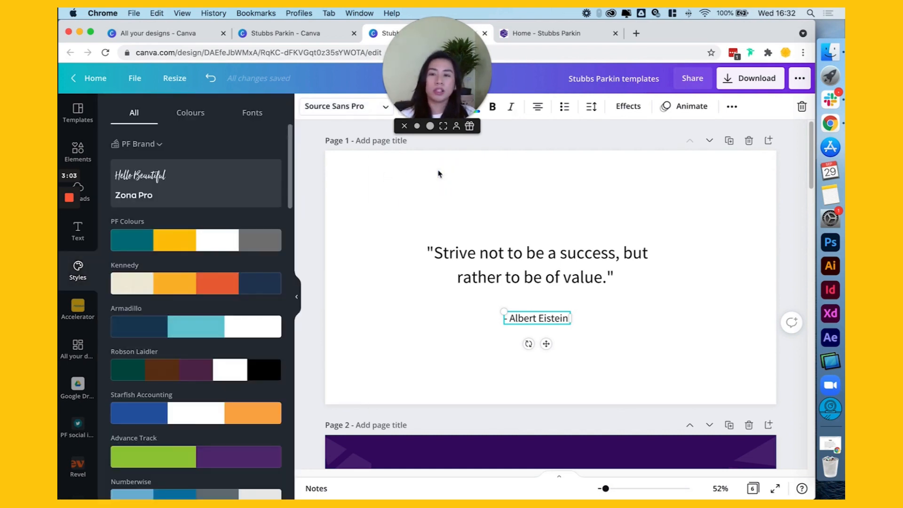
Step: Reopen the attribution line's font choices and clear the "Arial" search to return to the full font list
{"action": "left_click", "coordinate": [325, 109]}
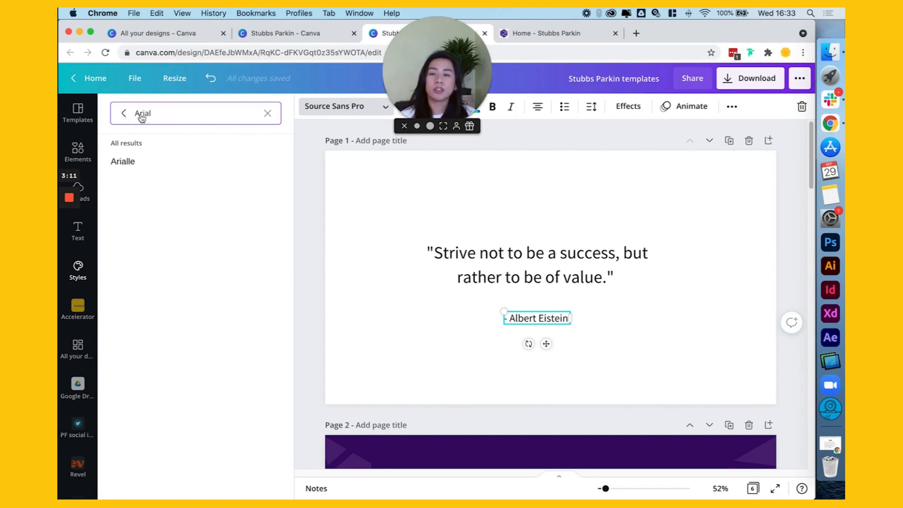
{"action": "left_click", "coordinate": [267, 113]}
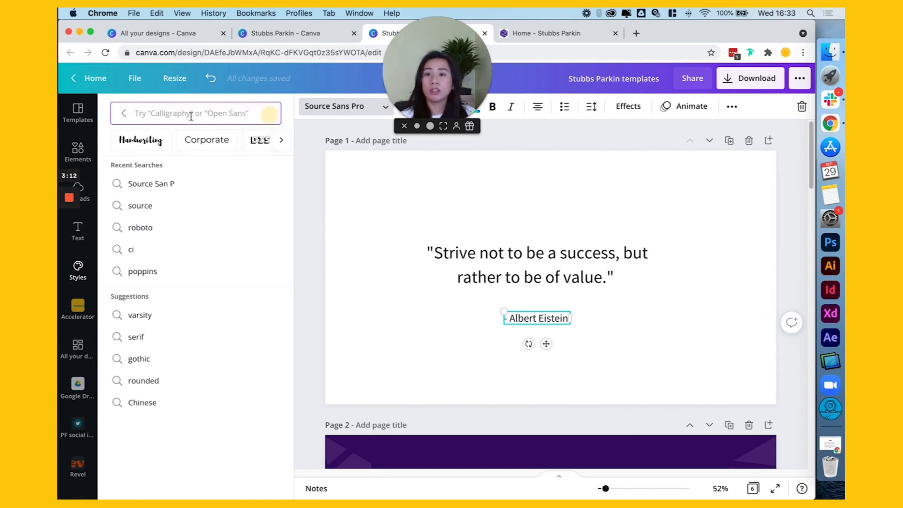
{"action": "left_click", "coordinate": [123, 114]}
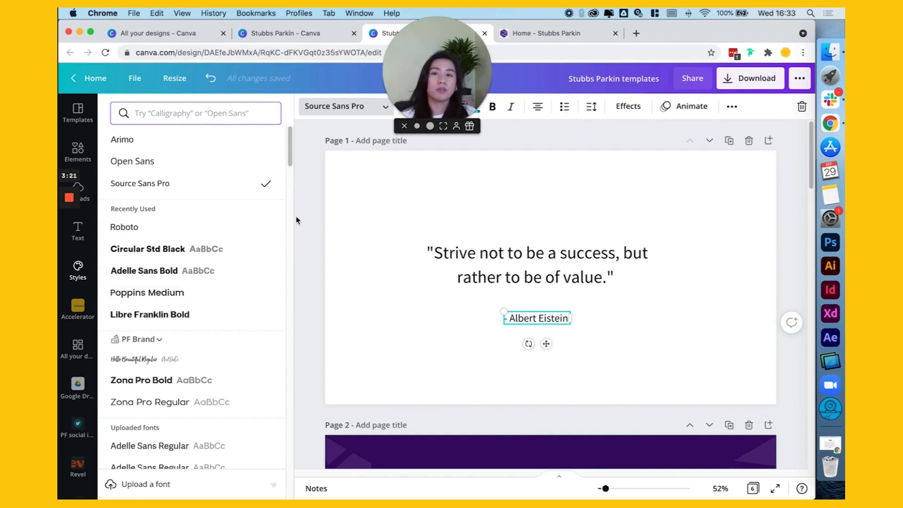
Step: Switch to the Canva home page and open the overview of all brand kits
{"action": "left_click", "coordinate": [155, 34]}
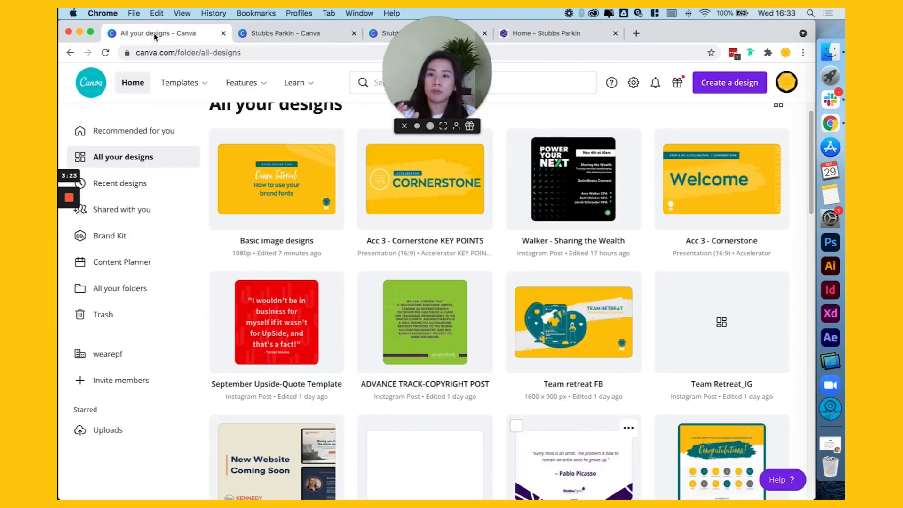
{"action": "left_click", "coordinate": [106, 235]}
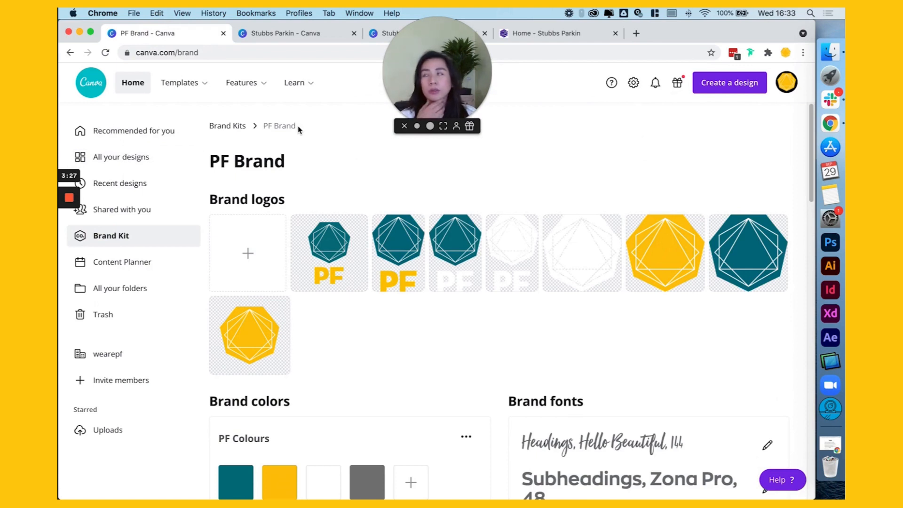
{"action": "left_click", "coordinate": [232, 125]}
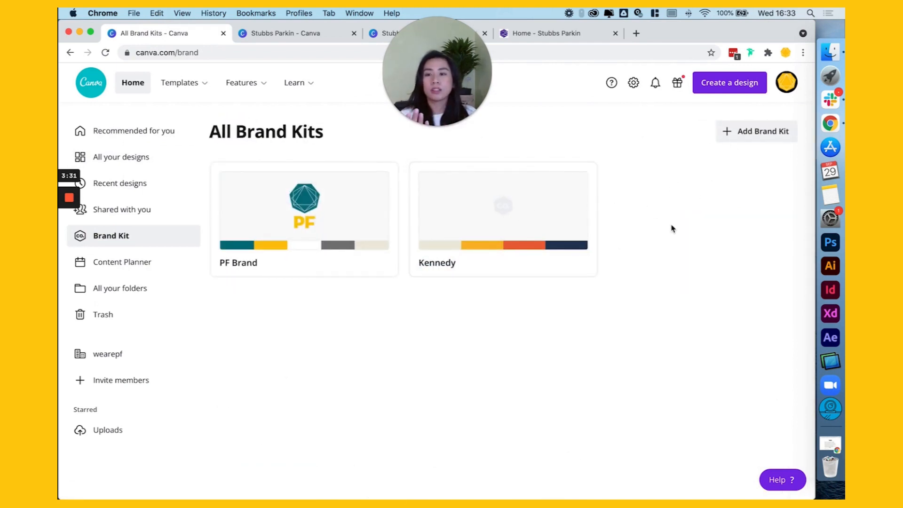
{"action": "left_click", "coordinate": [752, 134]}
{"action": "left_click", "coordinate": [394, 266]}
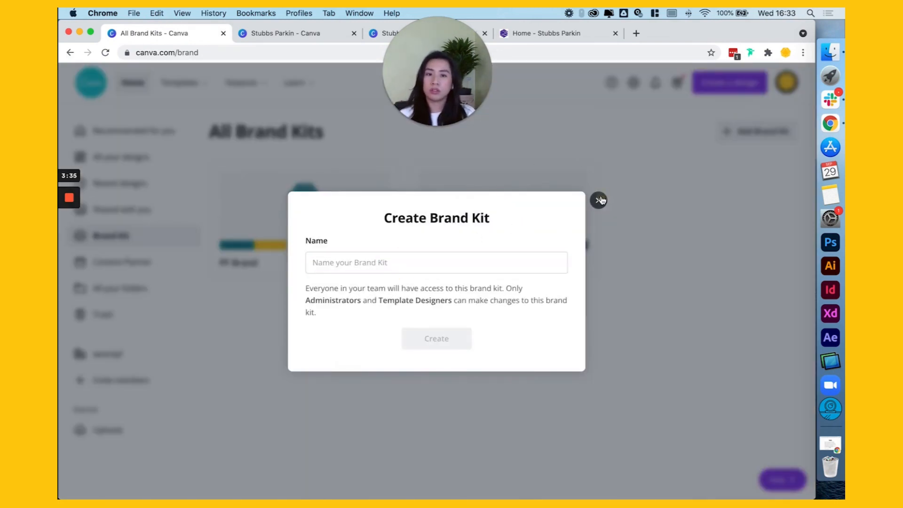
{"action": "left_click", "coordinate": [598, 200]}
Step: Reload the brand kits overview and open the Stubbs Parkin brand kit to view its logos, colors and fonts
{"action": "left_click", "coordinate": [107, 53]}
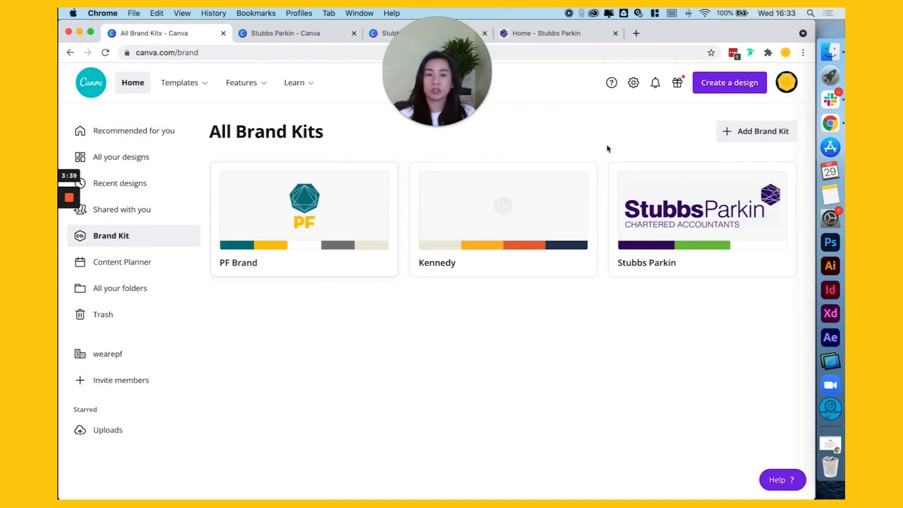
{"action": "left_click", "coordinate": [697, 207]}
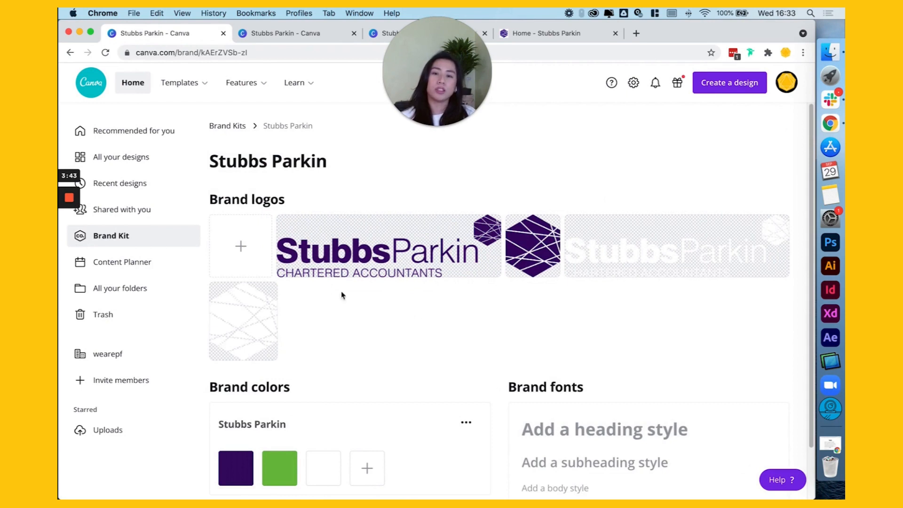
{"action": "scroll", "coordinate": [441, 361], "scroll_direction": "down", "scroll_amount": 2}
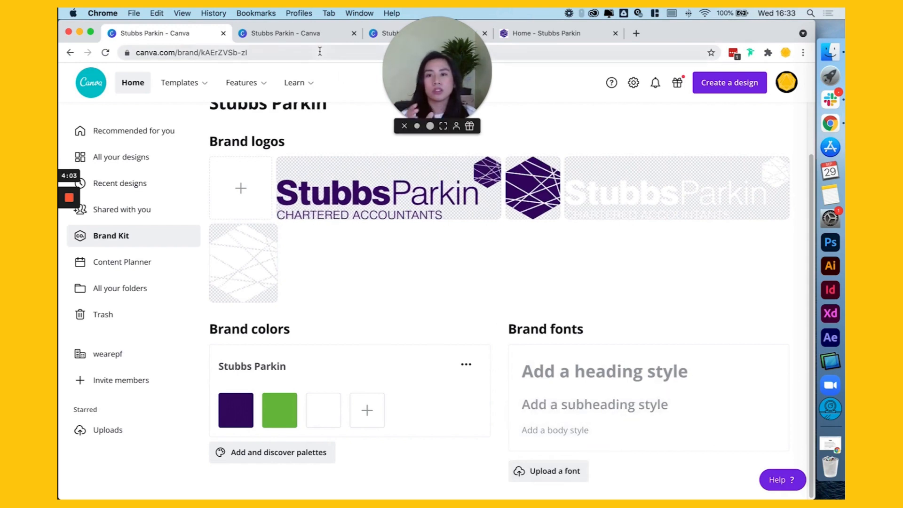
Step: Switch to the Stubbs Parkin templates design and open the font choices for the attribution line below the quote
{"action": "left_click", "coordinate": [389, 35]}
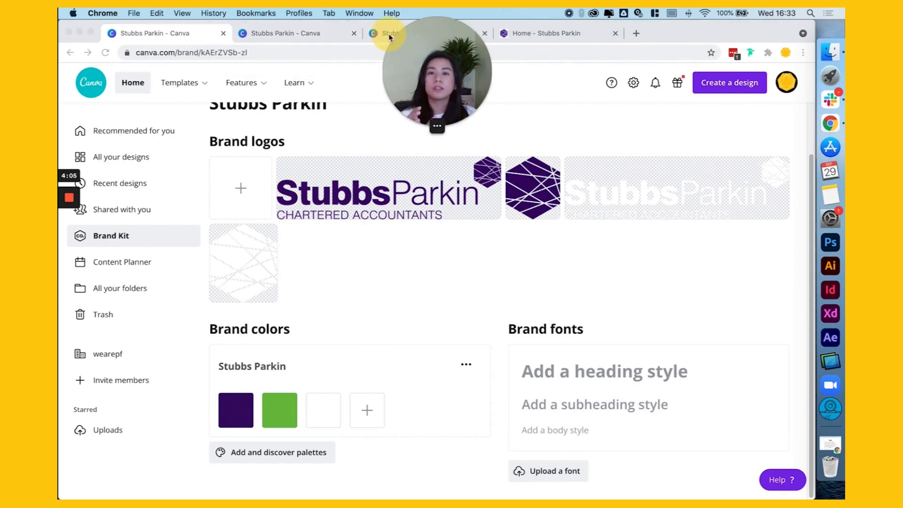
{"action": "left_click", "coordinate": [301, 33]}
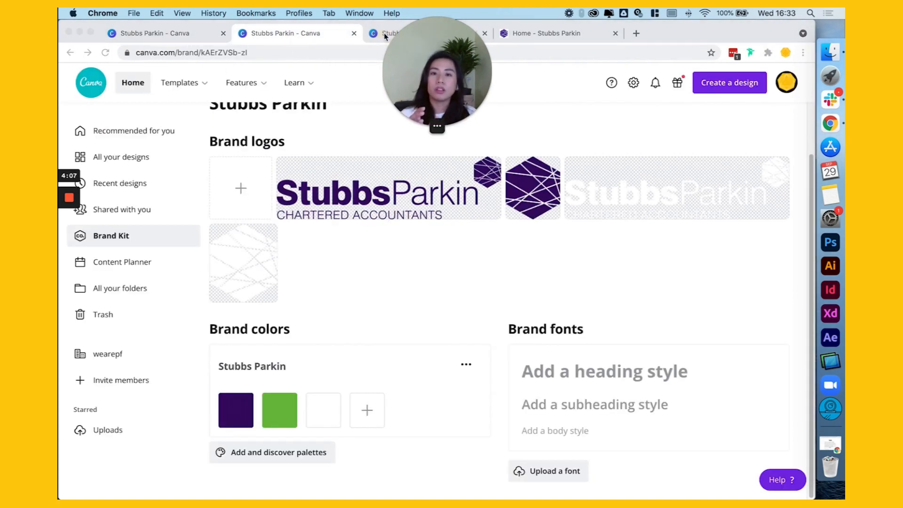
{"action": "left_click_drag", "start_coordinate": [451, 59], "coordinate": [770, 413]}
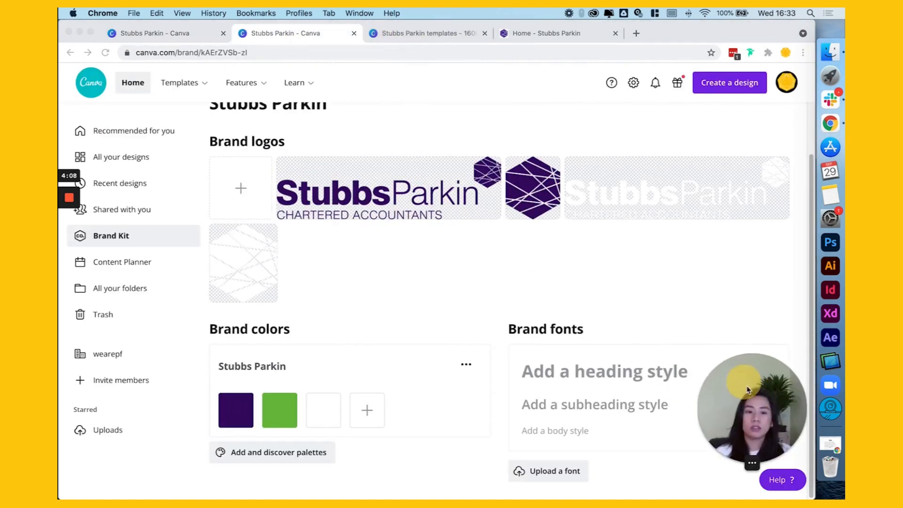
{"action": "left_click", "coordinate": [429, 33]}
{"action": "left_click", "coordinate": [584, 197]}
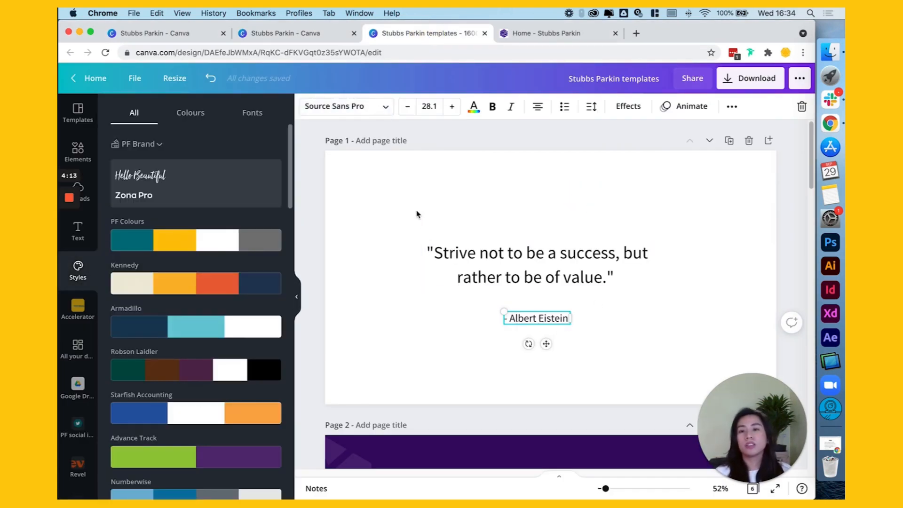
{"action": "left_click", "coordinate": [314, 109]}
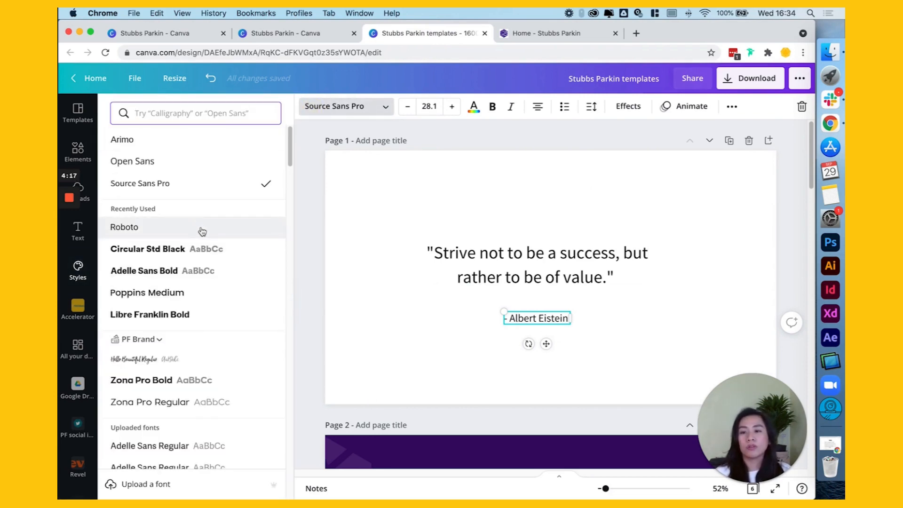
{"action": "scroll", "coordinate": [248, 316], "scroll_direction": "down", "scroll_amount": 3}
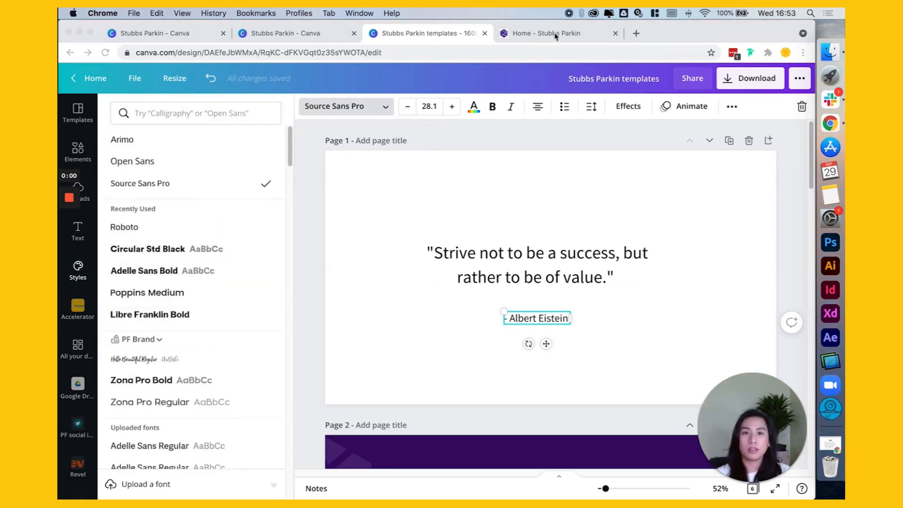
Step: Switch to the Stubbs Parkin website and compare the lettering of the "Make your life easier" heading with the "Who are we?" body text
{"action": "left_click", "coordinate": [546, 33]}
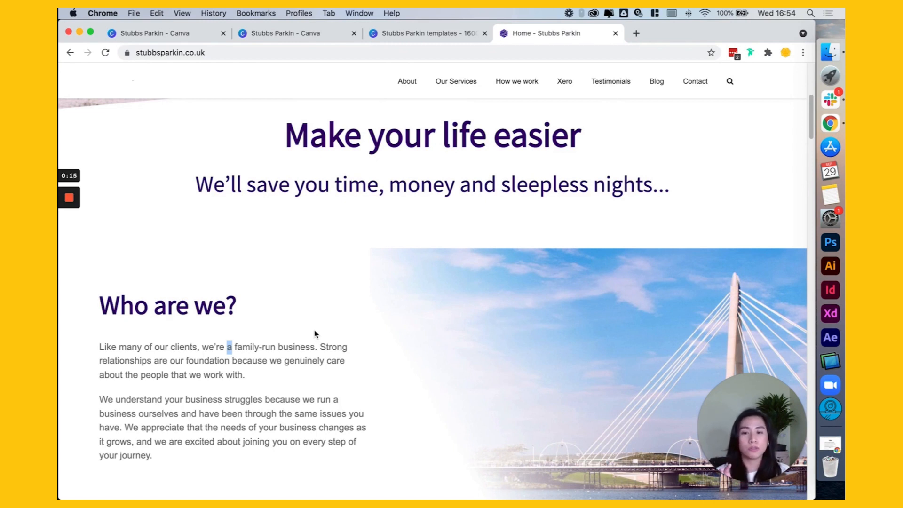
{"action": "left_click", "coordinate": [302, 348]}
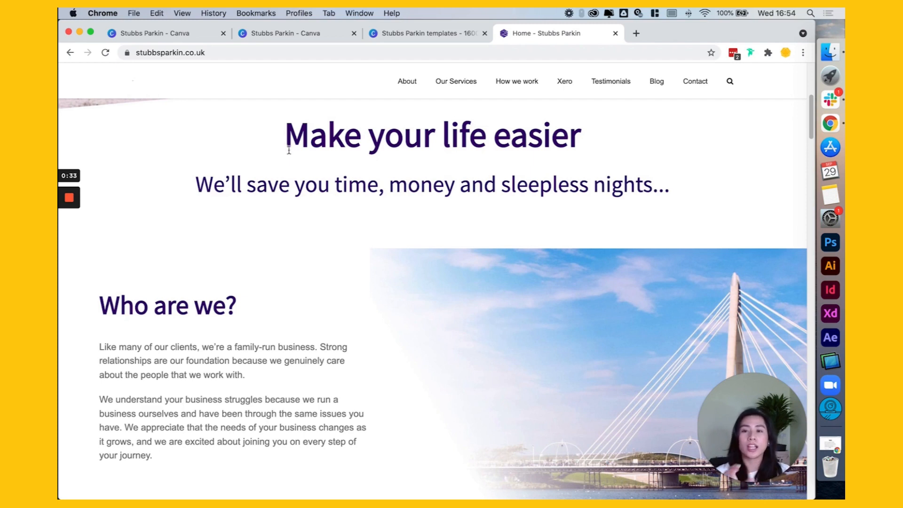
{"action": "left_click", "coordinate": [204, 358]}
{"action": "left_click", "coordinate": [229, 349]}
{"action": "left_click_drag", "start_coordinate": [237, 350], "coordinate": [266, 350]}
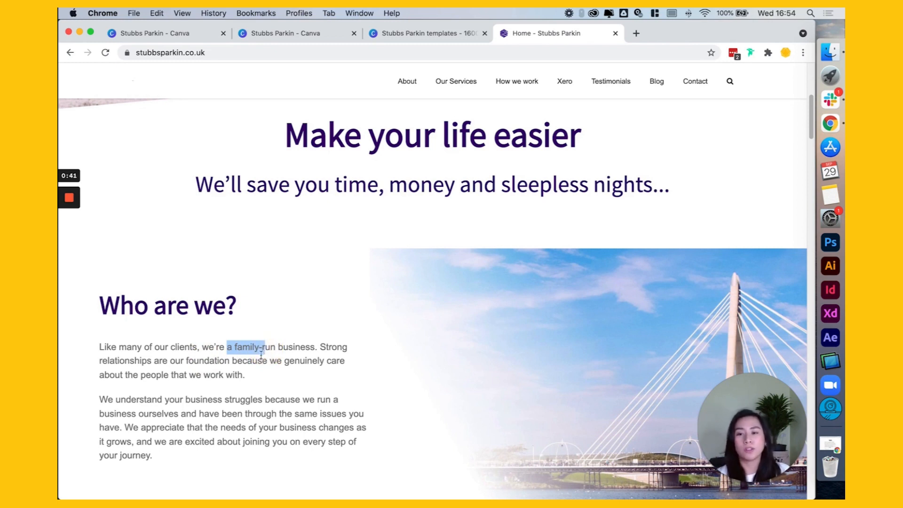
{"action": "left_click", "coordinate": [176, 371]}
{"action": "left_click_drag", "start_coordinate": [144, 352], "coordinate": [263, 427]}
{"action": "left_click", "coordinate": [177, 402]}
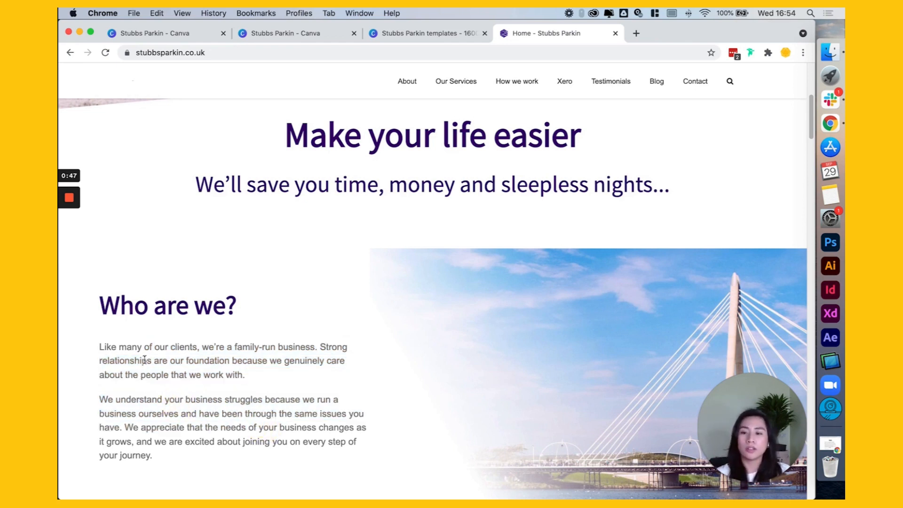
{"action": "left_click", "coordinate": [101, 347]}
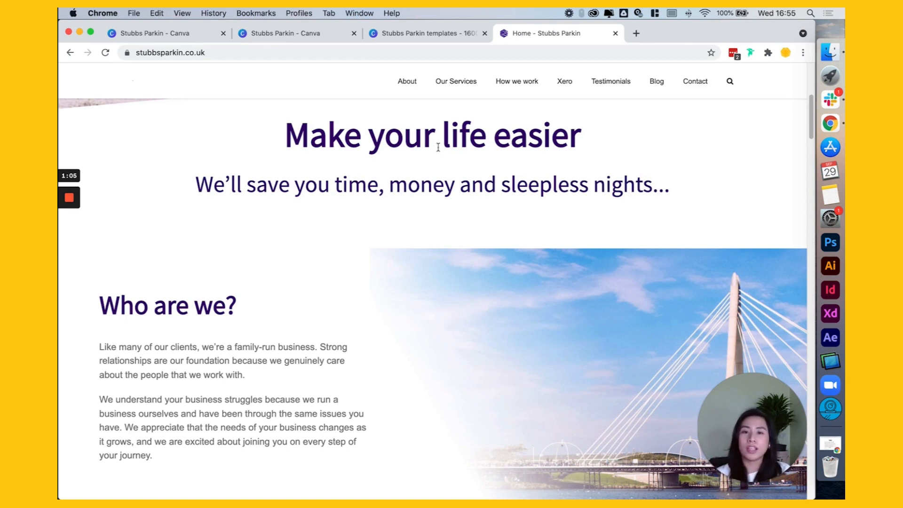
{"action": "left_click_drag", "start_coordinate": [530, 140], "coordinate": [520, 140]}
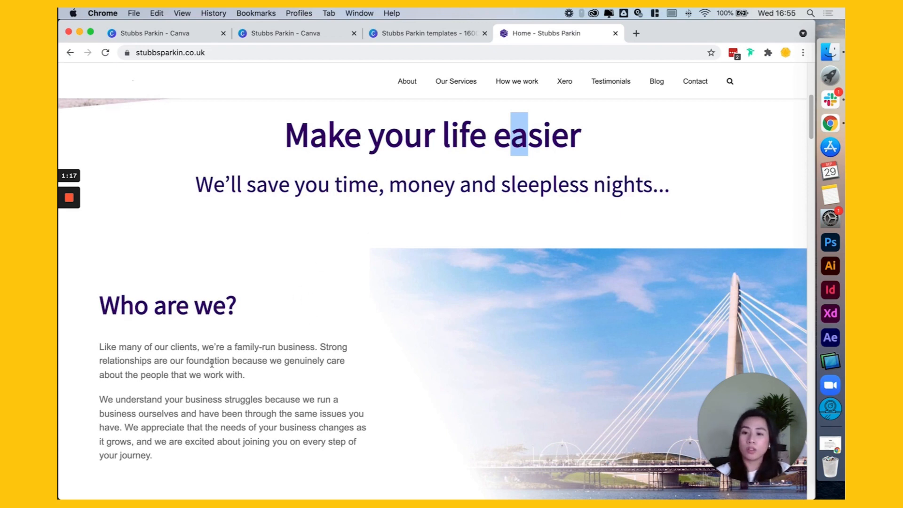
{"action": "left_click_drag", "start_coordinate": [213, 361], "coordinate": [209, 360]}
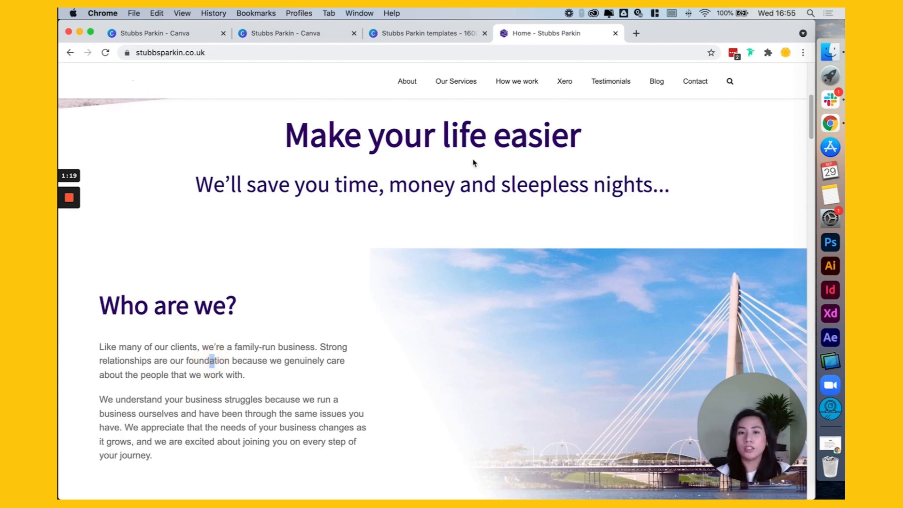
{"action": "left_click_drag", "start_coordinate": [523, 136], "coordinate": [512, 136]}
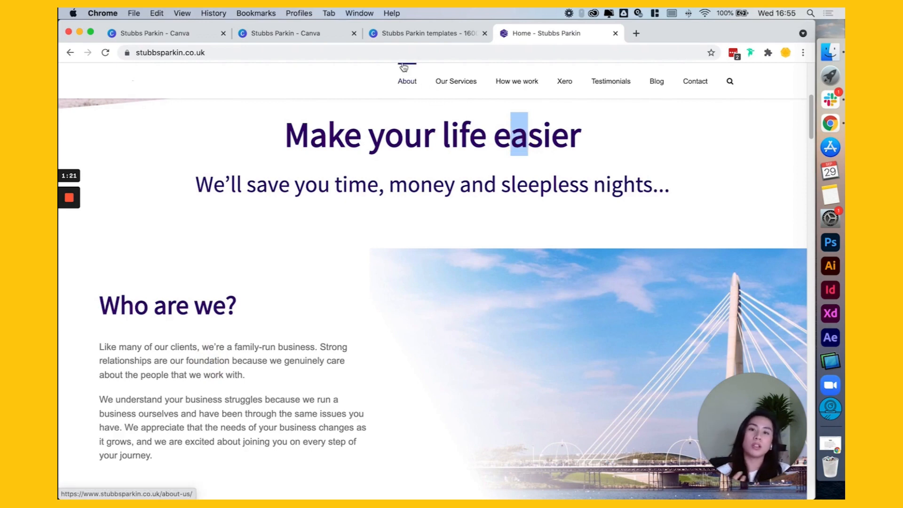
Step: Return to the Stubbs Parkin templates design and look through the uploaded and popular fonts for one resembling the website's body text
{"action": "left_click", "coordinate": [397, 32]}
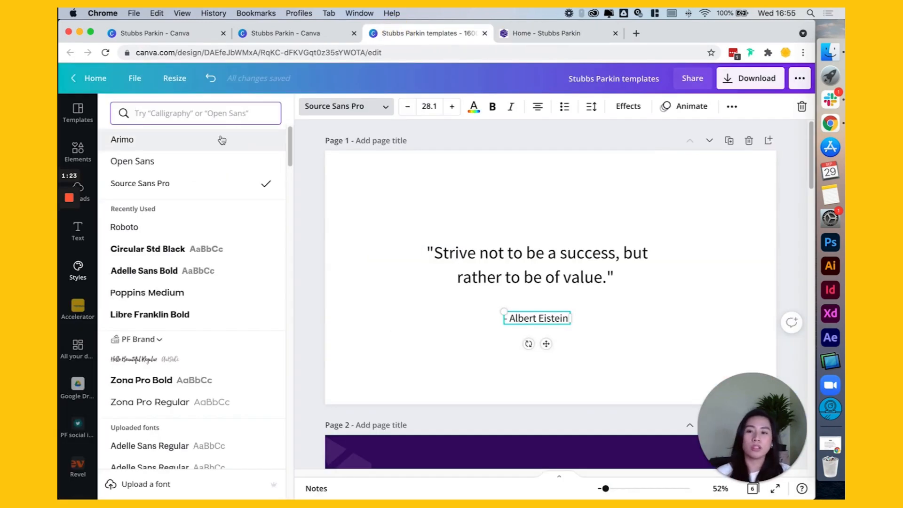
{"action": "left_click", "coordinate": [198, 114]}
{"action": "left_click", "coordinate": [123, 113]}
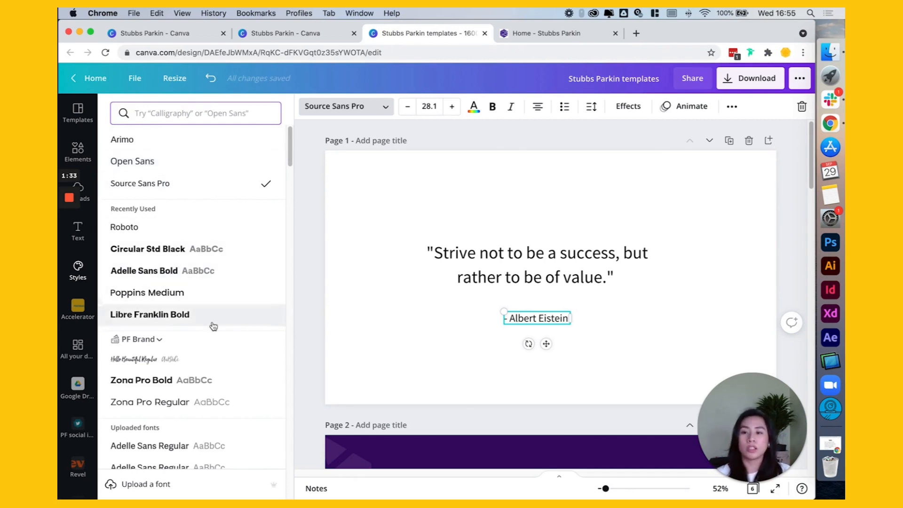
{"action": "scroll", "coordinate": [218, 343], "scroll_direction": "down", "scroll_amount": 1}
{"action": "scroll", "coordinate": [218, 344], "scroll_direction": "down", "scroll_amount": 1}
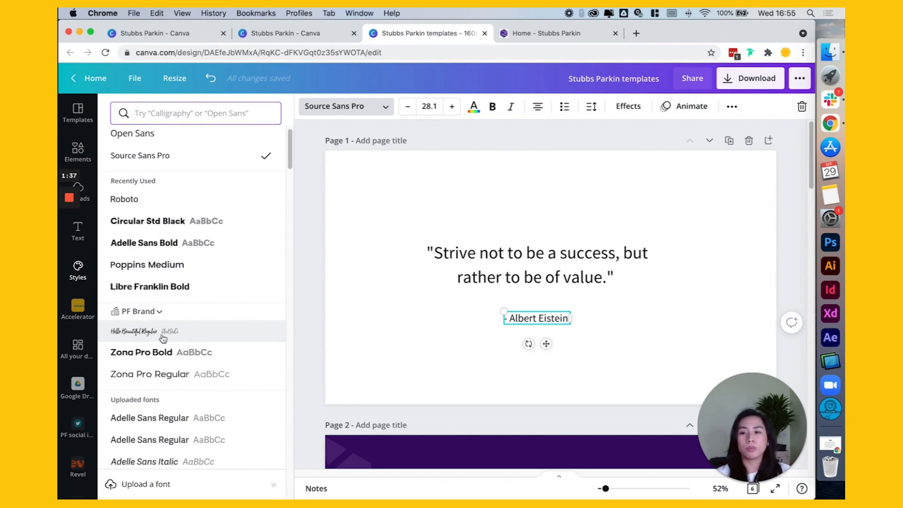
{"action": "scroll", "coordinate": [224, 359], "scroll_direction": "down", "scroll_amount": 6}
{"action": "scroll", "coordinate": [221, 365], "scroll_direction": "down", "scroll_amount": 3}
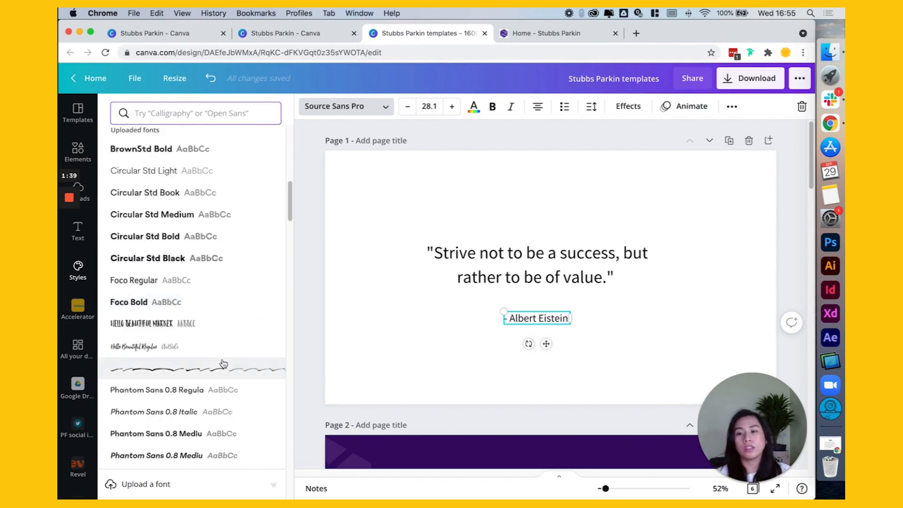
{"action": "scroll", "coordinate": [204, 299], "scroll_direction": "down", "scroll_amount": 5}
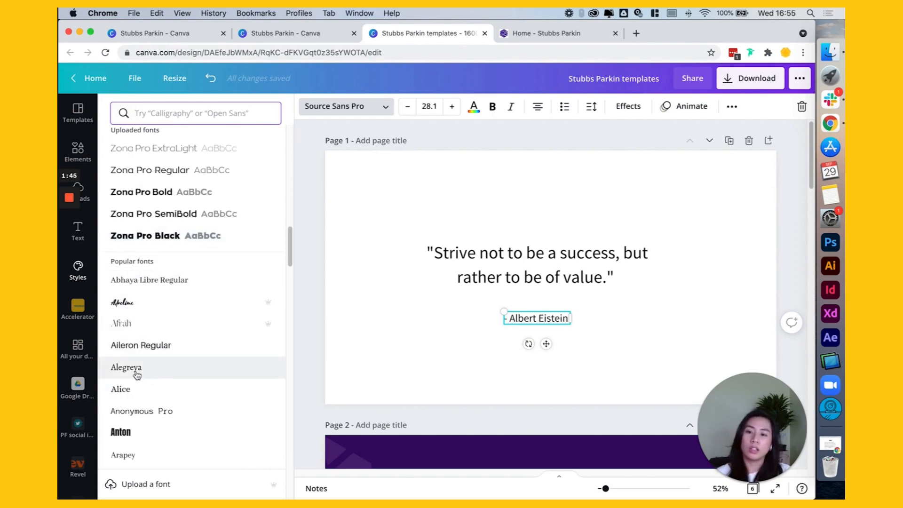
{"action": "scroll", "coordinate": [162, 259], "scroll_direction": "up", "scroll_amount": 15}
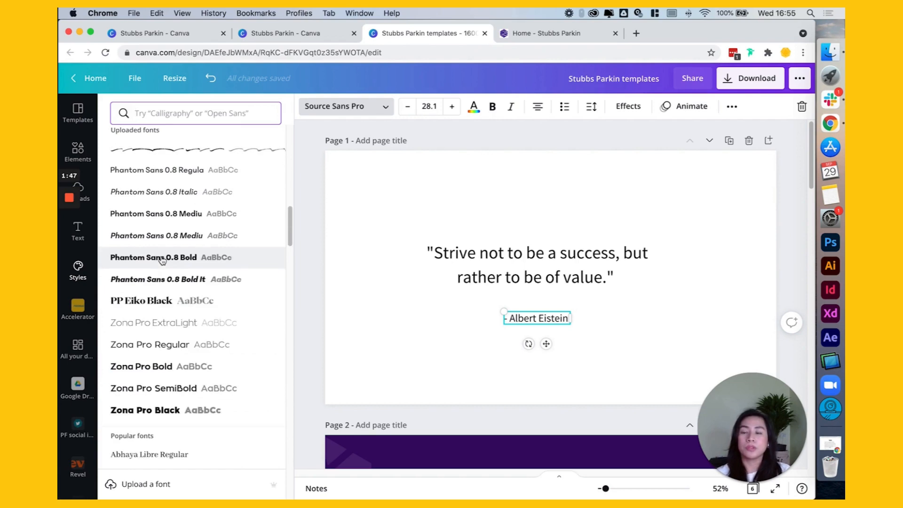
{"action": "scroll", "coordinate": [236, 394], "scroll_direction": "down", "scroll_amount": 10}
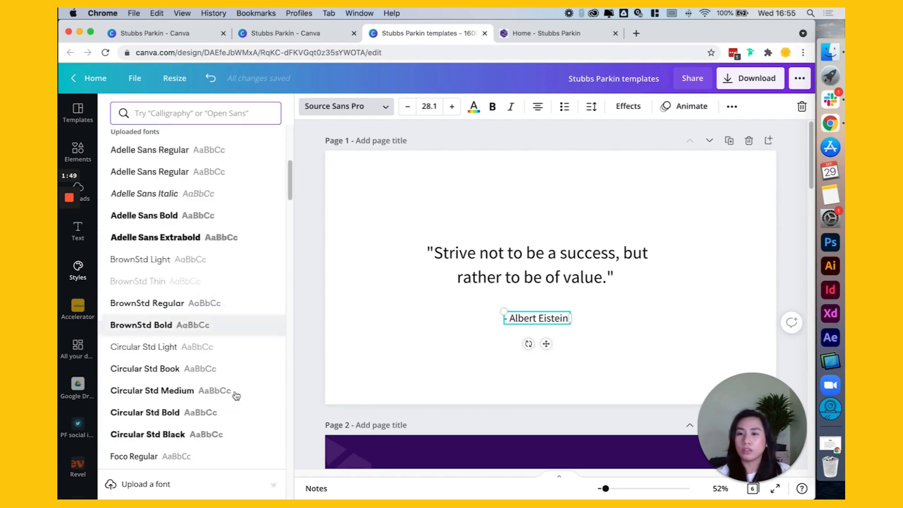
{"action": "scroll", "coordinate": [236, 395], "scroll_direction": "down", "scroll_amount": 10}
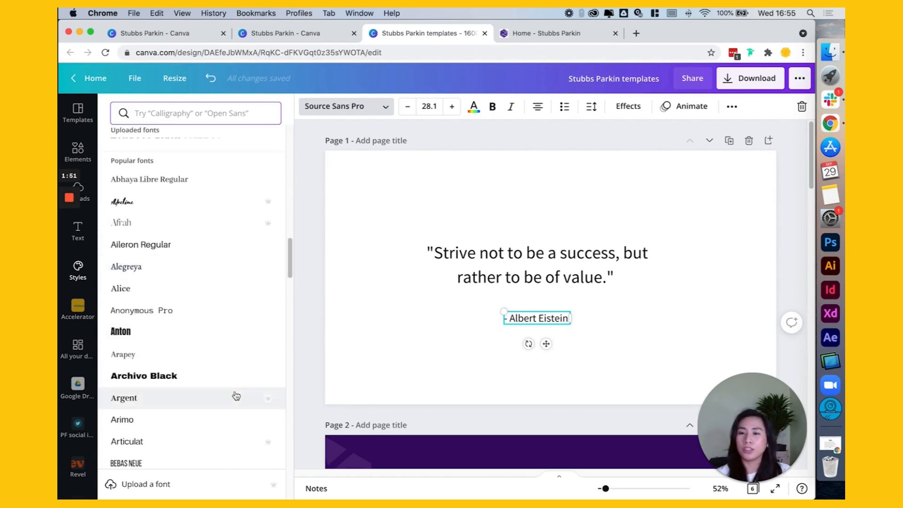
{"action": "scroll", "coordinate": [236, 395], "scroll_direction": "down", "scroll_amount": 5}
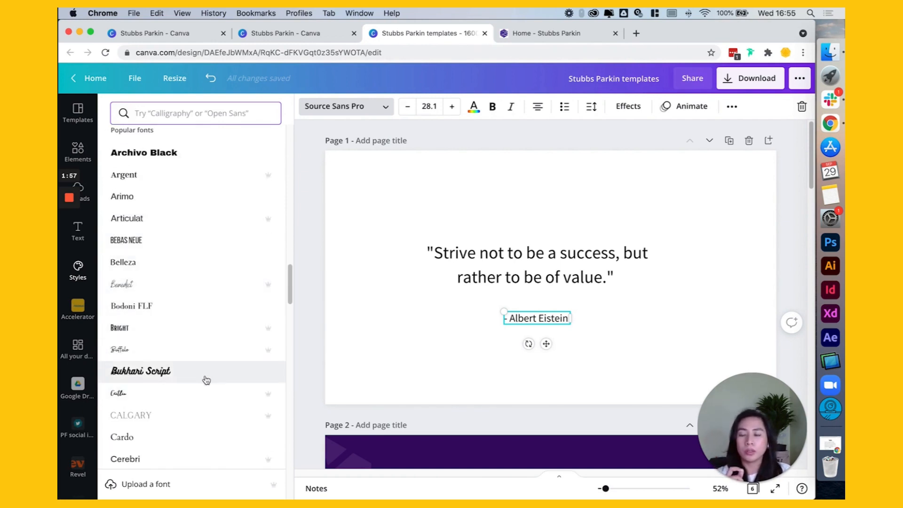
Step: Apply Open Sans to the attribution line below the quote on page 1
{"action": "scroll", "coordinate": [206, 380], "scroll_direction": "up", "scroll_amount": 10}
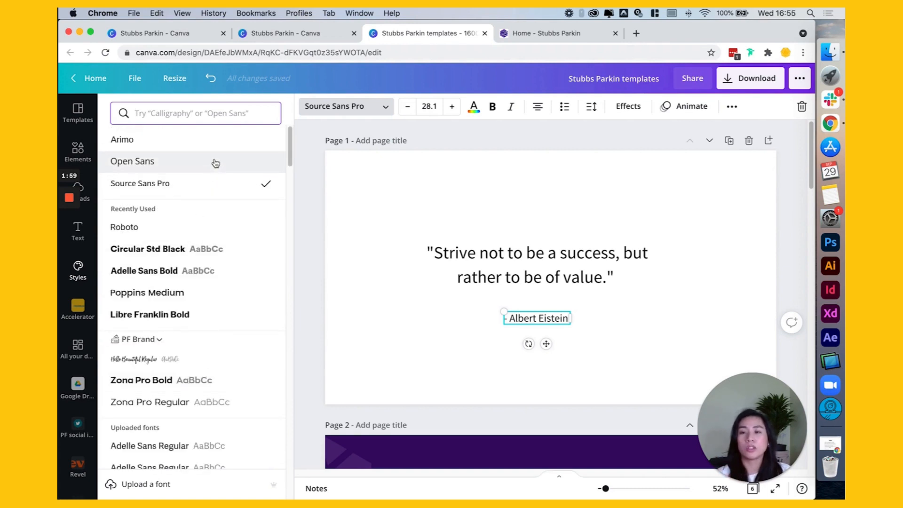
{"action": "left_click", "coordinate": [215, 163]}
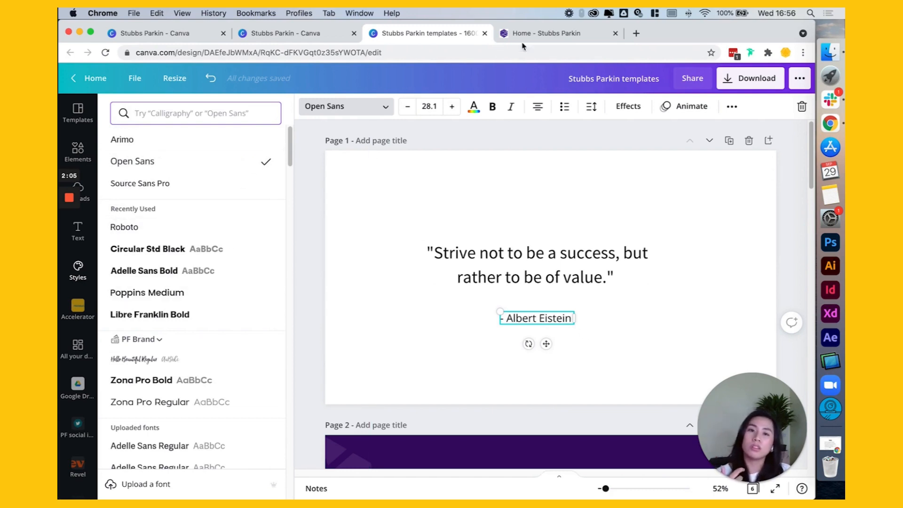
Step: Examine the uploaded and popular fonts further for other alternatives for the attribution line
{"action": "scroll", "coordinate": [200, 338], "scroll_direction": "down", "scroll_amount": 1}
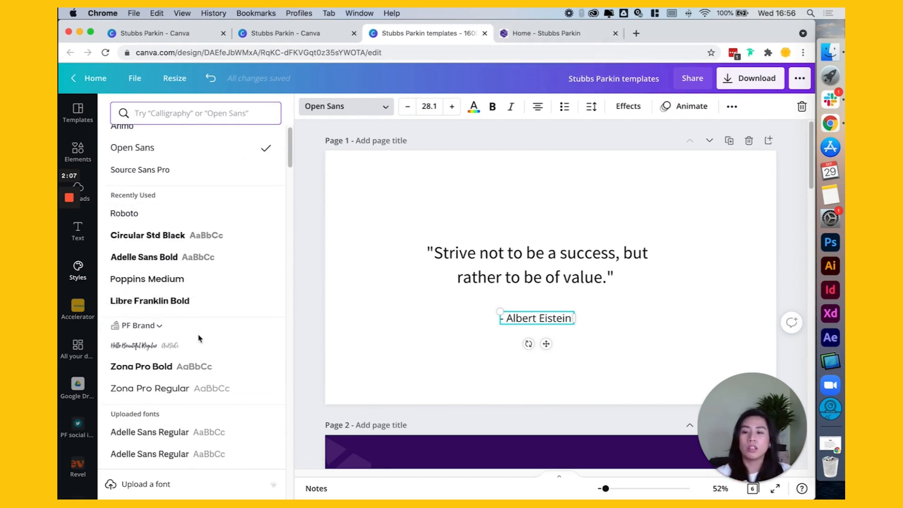
{"action": "scroll", "coordinate": [199, 337], "scroll_direction": "down", "scroll_amount": 12}
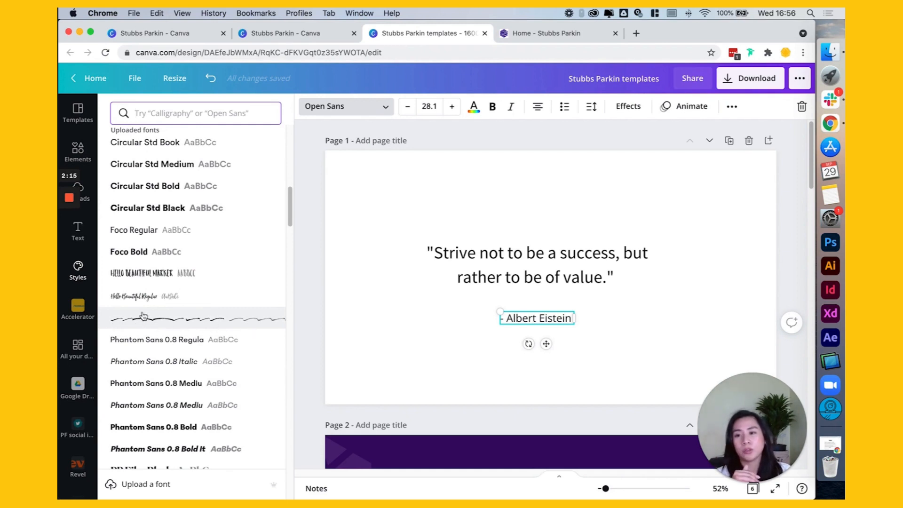
{"action": "scroll", "coordinate": [141, 391], "scroll_direction": "down", "scroll_amount": 5}
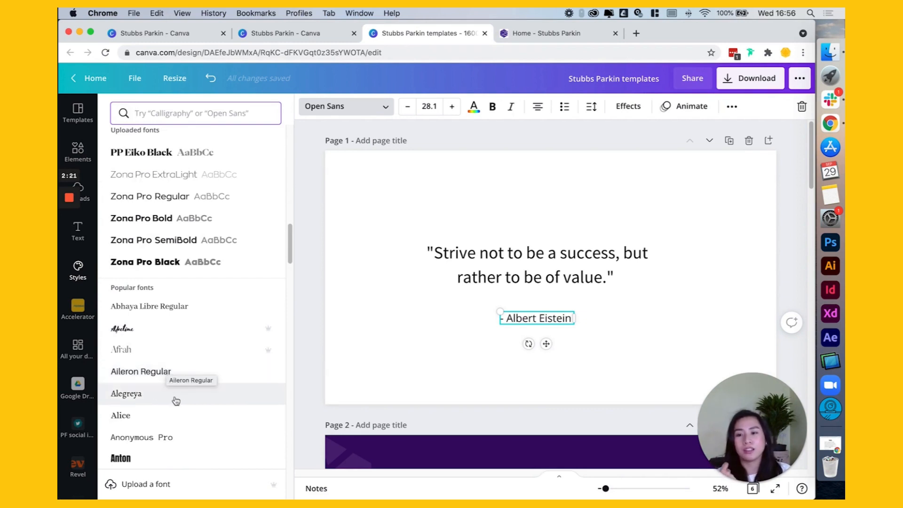
{"action": "scroll", "coordinate": [171, 394], "scroll_direction": "down", "scroll_amount": 3}
{"action": "scroll", "coordinate": [171, 395], "scroll_direction": "down", "scroll_amount": 8}
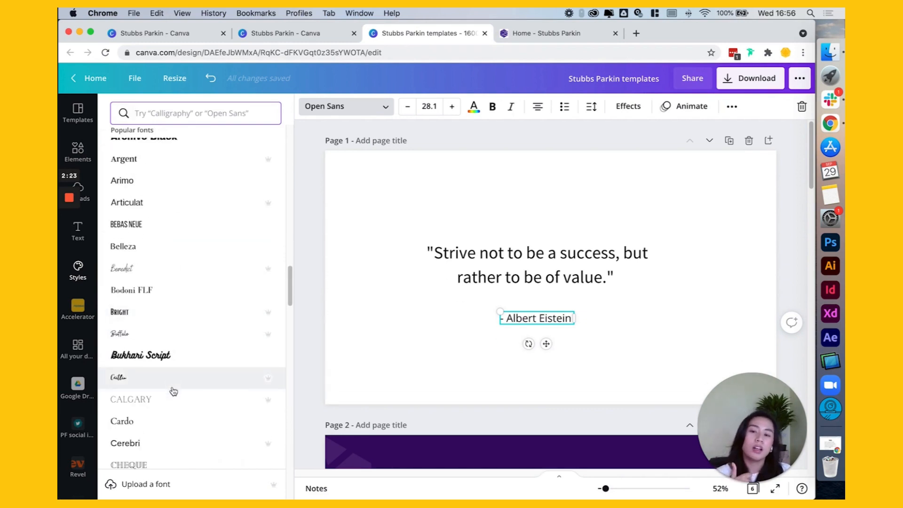
{"action": "scroll", "coordinate": [173, 384], "scroll_direction": "down", "scroll_amount": 2}
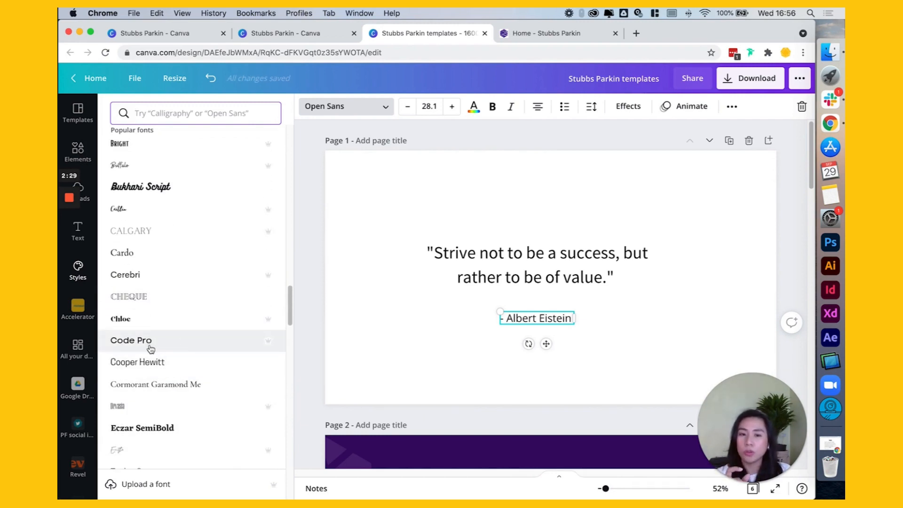
{"action": "scroll", "coordinate": [198, 371], "scroll_direction": "down", "scroll_amount": 10}
{"action": "scroll", "coordinate": [188, 367], "scroll_direction": "down", "scroll_amount": 1}
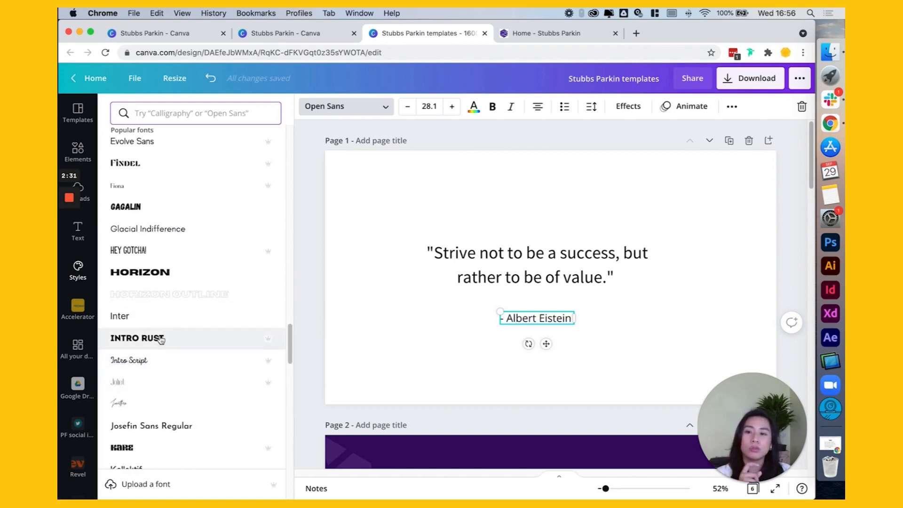
Step: Apply Inter to the attribution line below the quote on page 1 and compare it with the website's body text
{"action": "left_click", "coordinate": [137, 318]}
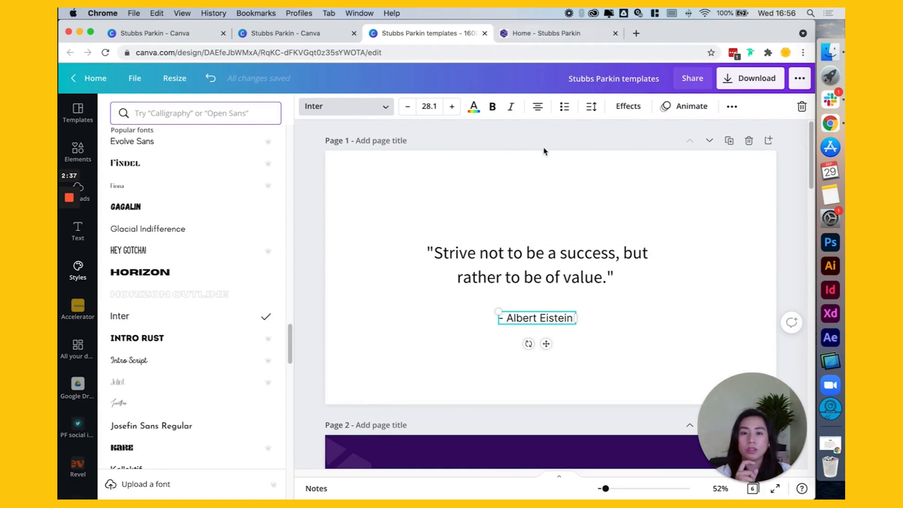
{"action": "left_click", "coordinate": [549, 185]}
{"action": "left_click", "coordinate": [541, 33]}
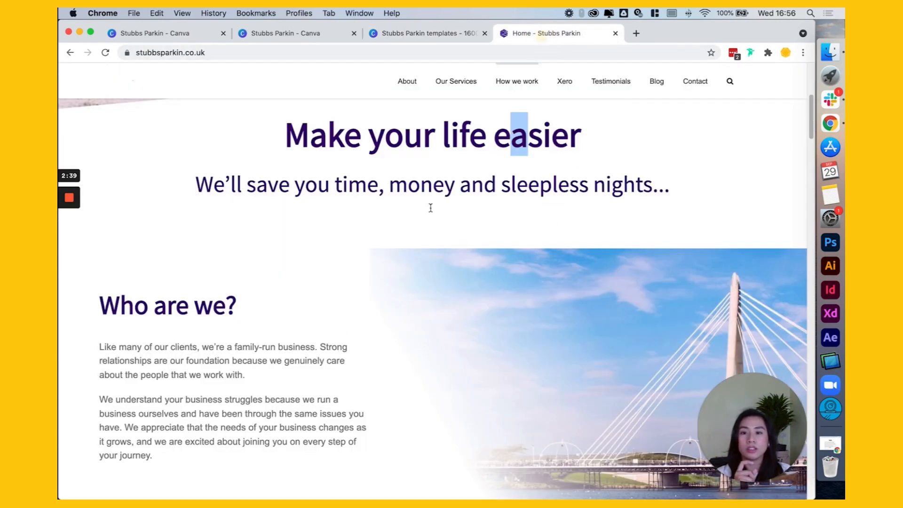
Step: View the Stubbs Parkin brand kit, return to the templates design and check the font used by the page 1 quote
{"action": "left_click", "coordinate": [385, 33]}
{"action": "left_click", "coordinate": [277, 33]}
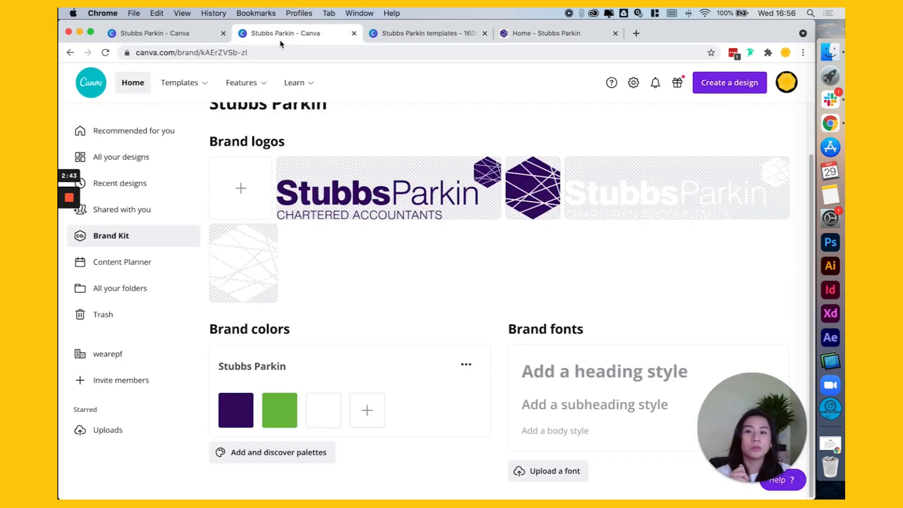
{"action": "left_click", "coordinate": [412, 33]}
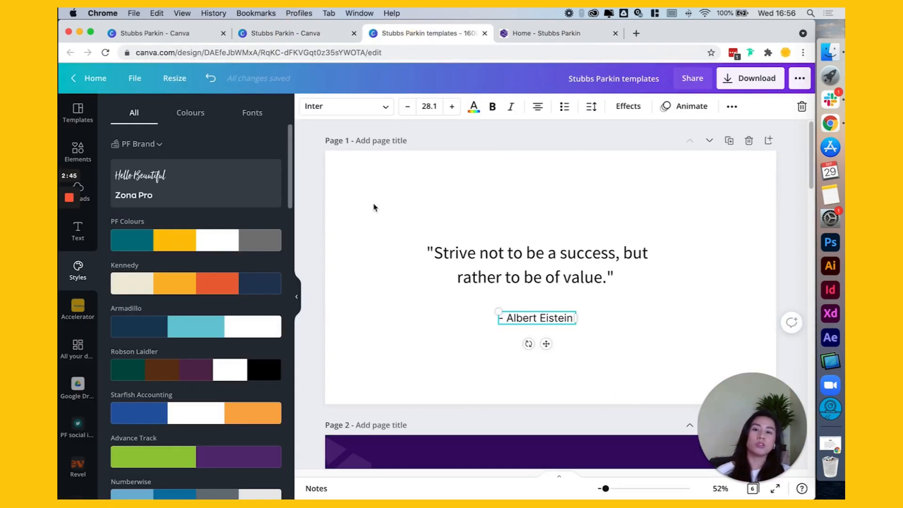
{"action": "left_click", "coordinate": [459, 253]}
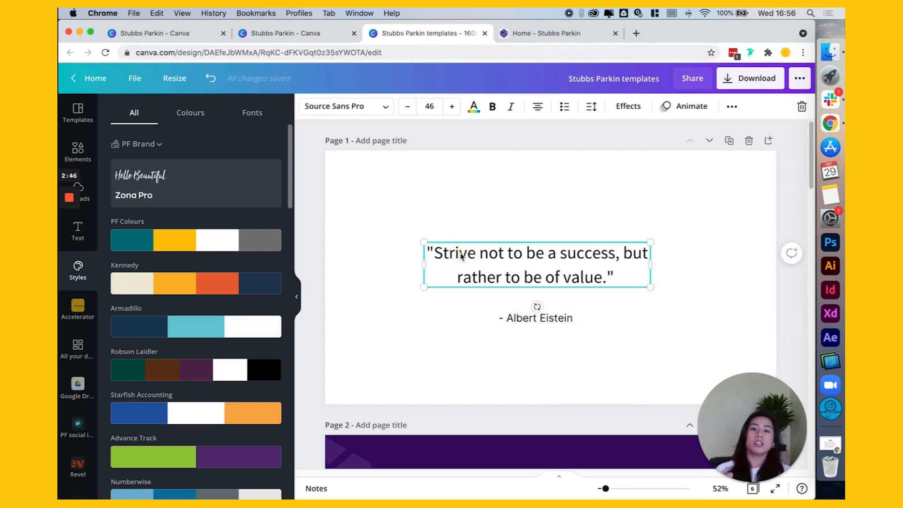
{"action": "left_click", "coordinate": [337, 107]}
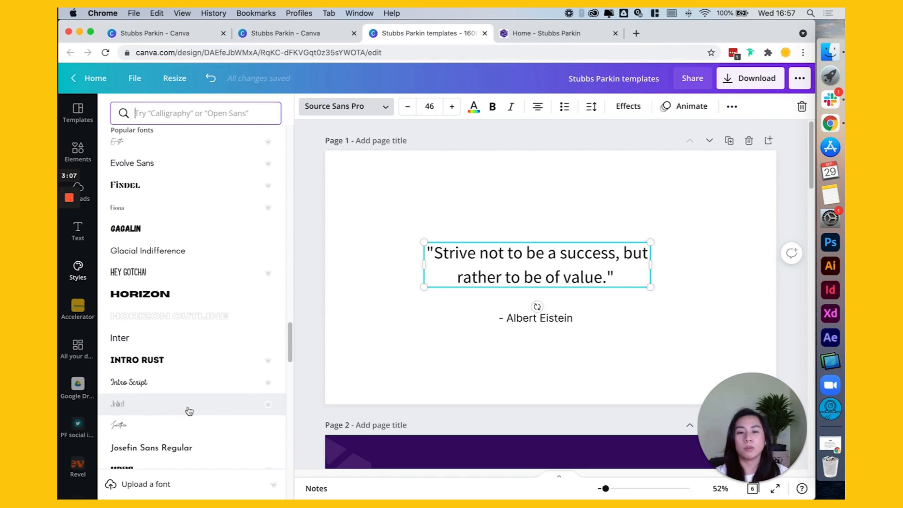
{"action": "left_click", "coordinate": [362, 174]}
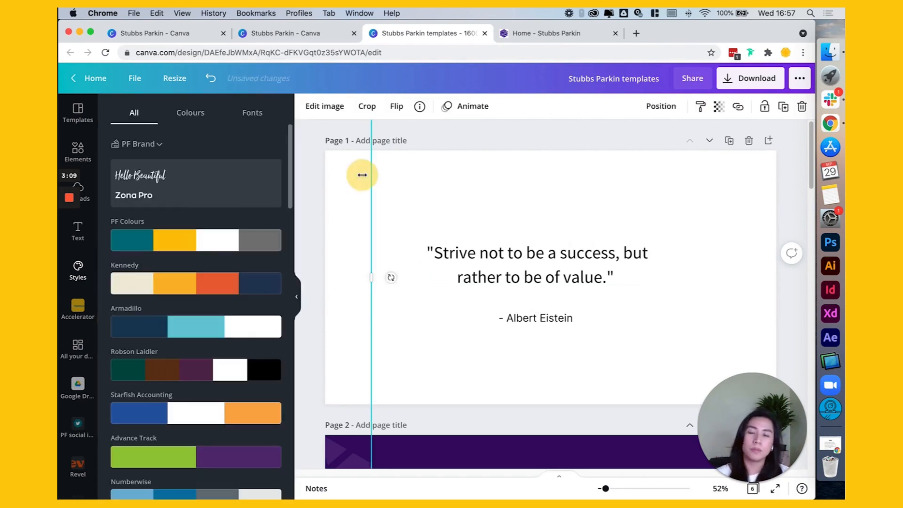
Step: Switch the design's styles from PF Brand to the Stubbs Parkin brand kit
{"action": "left_click", "coordinate": [439, 173]}
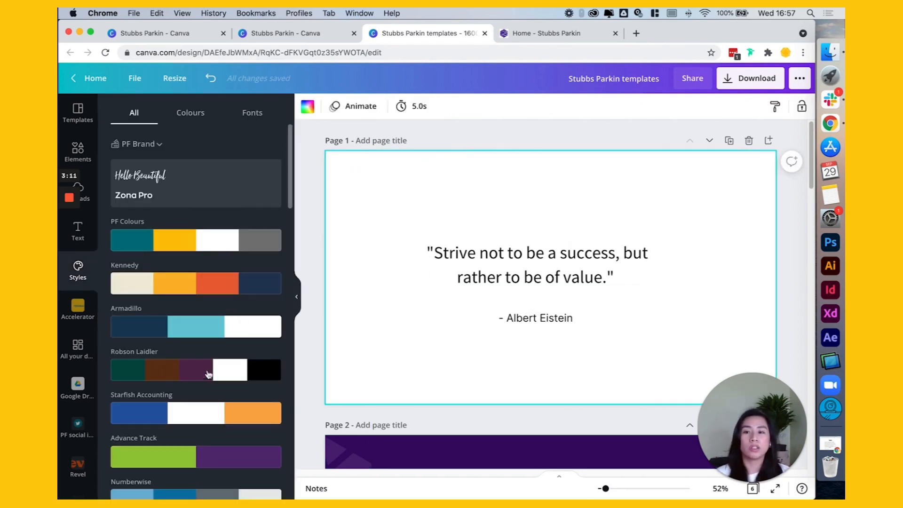
{"action": "left_click", "coordinate": [145, 144]}
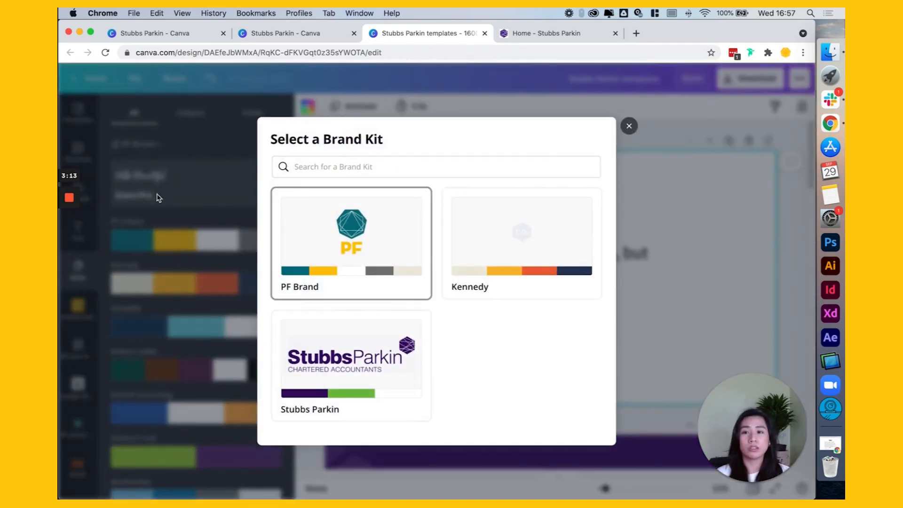
{"action": "left_click", "coordinate": [342, 365]}
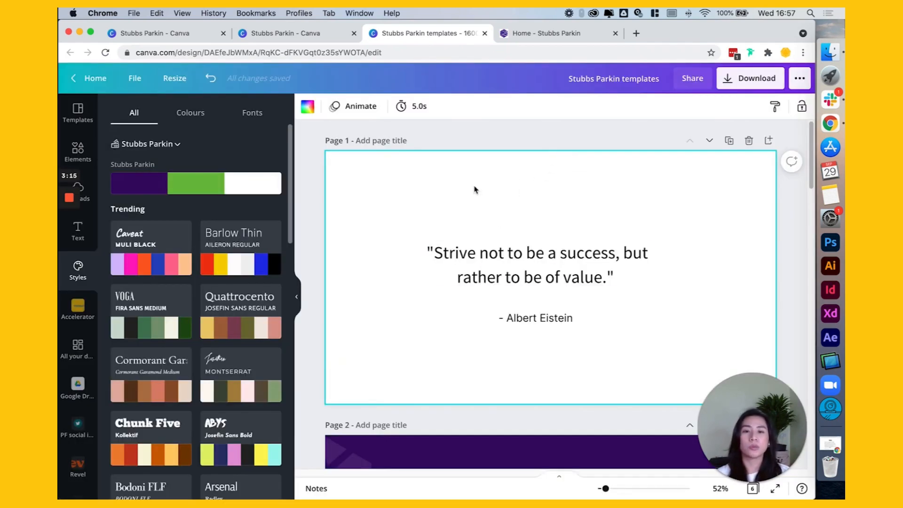
Step: Set the page 1 background to the dark purple from the Stubbs Parkin brand colours
{"action": "left_click", "coordinate": [357, 174]}
{"action": "left_click", "coordinate": [451, 168]}
{"action": "left_click", "coordinate": [307, 106]}
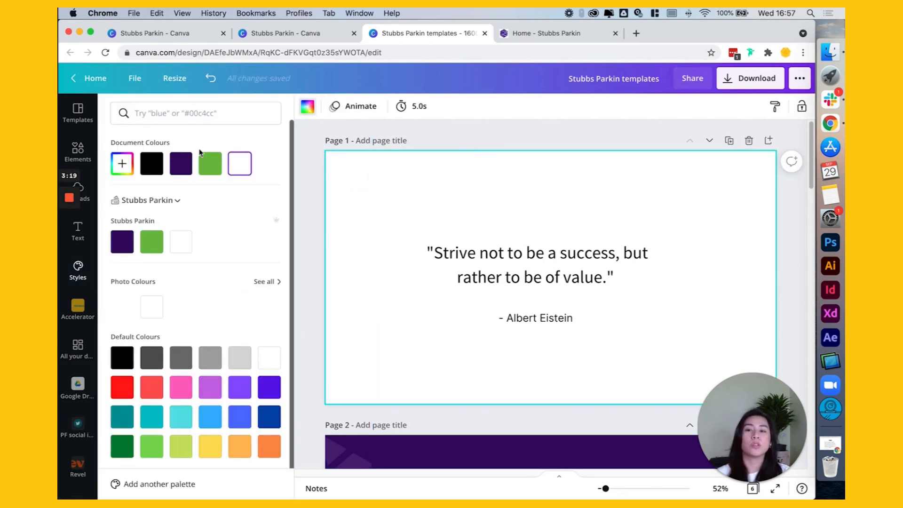
{"action": "left_click", "coordinate": [122, 241]}
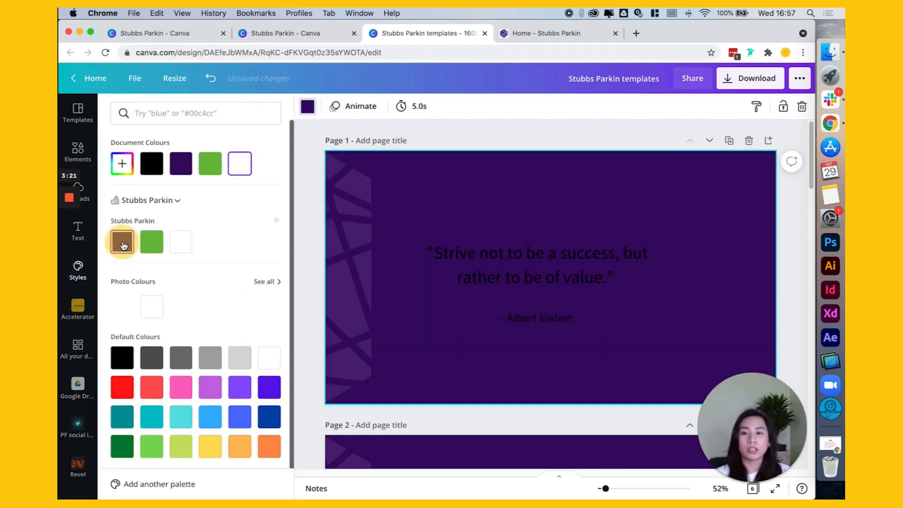
Step: Delete the geometric line pattern image along the side of page 1
{"action": "left_click", "coordinate": [352, 200]}
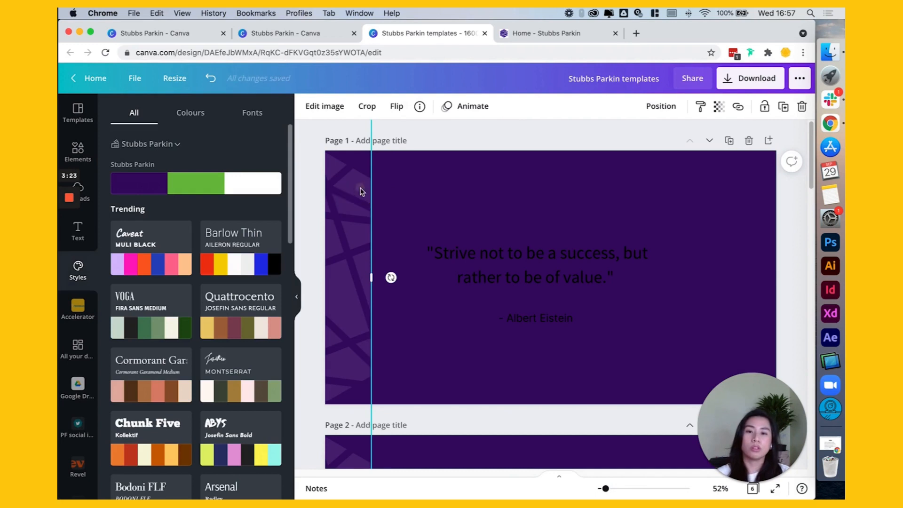
{"action": "mouse_move", "coordinate": [363, 191]}
{"action": "left_mouse_down"}
{"action": "mouse_move", "coordinate": [338, 196]}
{"action": "mouse_move", "coordinate": [356, 190]}
{"action": "left_mouse_up"}
{"action": "key", "text": "Delete"}
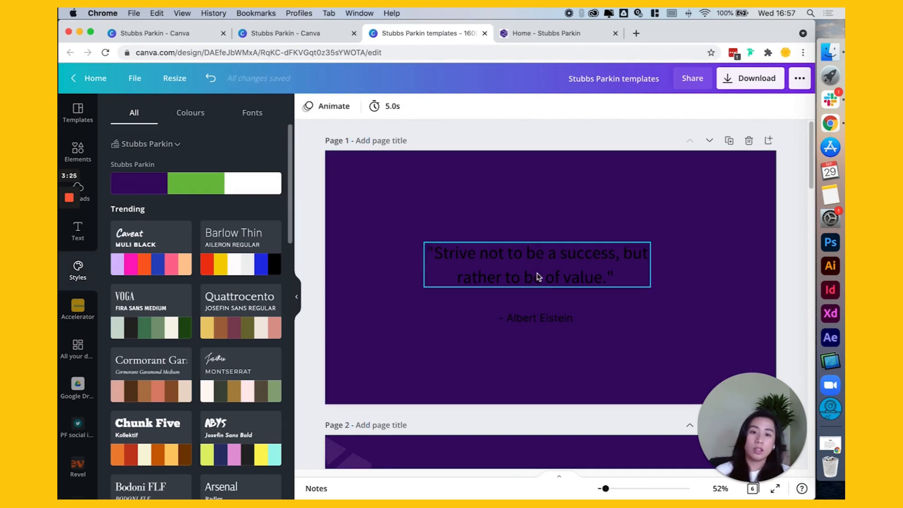
Step: Colour the page 1 quote and its attribution line white, and move the attribution slightly up, closer to the quote
{"action": "left_click", "coordinate": [537, 272]}
{"action": "left_click", "coordinate": [560, 323]}
{"action": "left_click", "coordinate": [474, 106]}
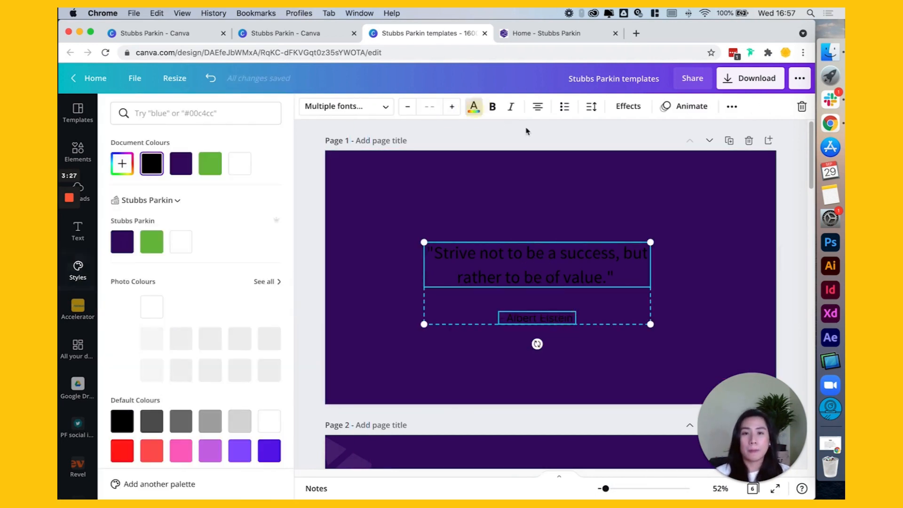
{"action": "left_click", "coordinate": [236, 168]}
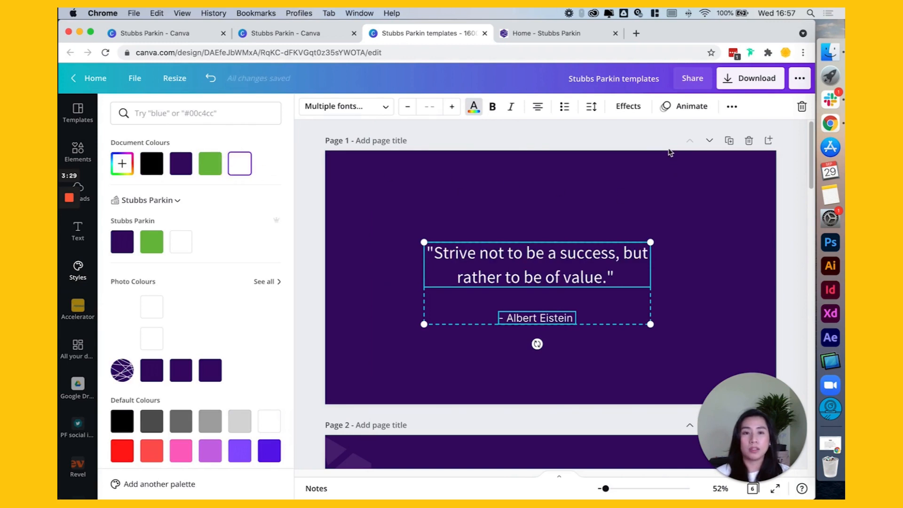
{"action": "left_click", "coordinate": [772, 188]}
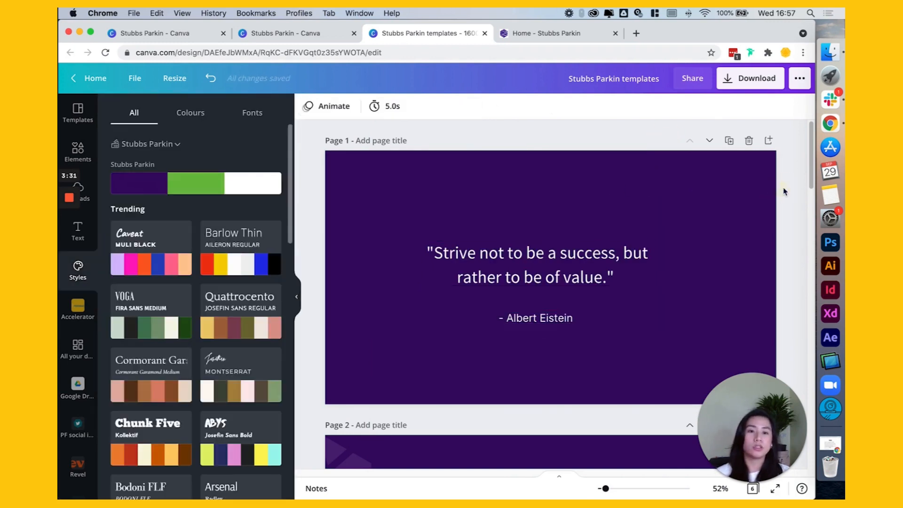
{"action": "left_click", "coordinate": [549, 318]}
{"action": "left_click_drag", "start_coordinate": [548, 318], "coordinate": [547, 309]}
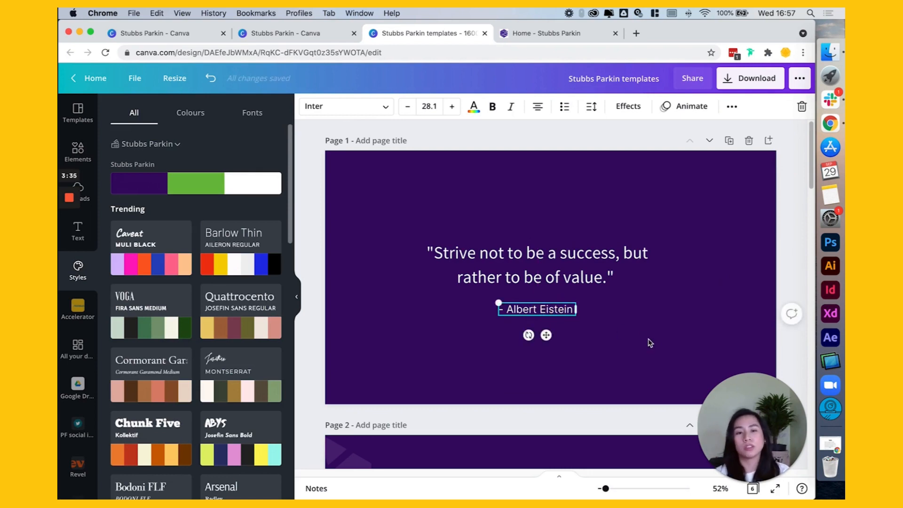